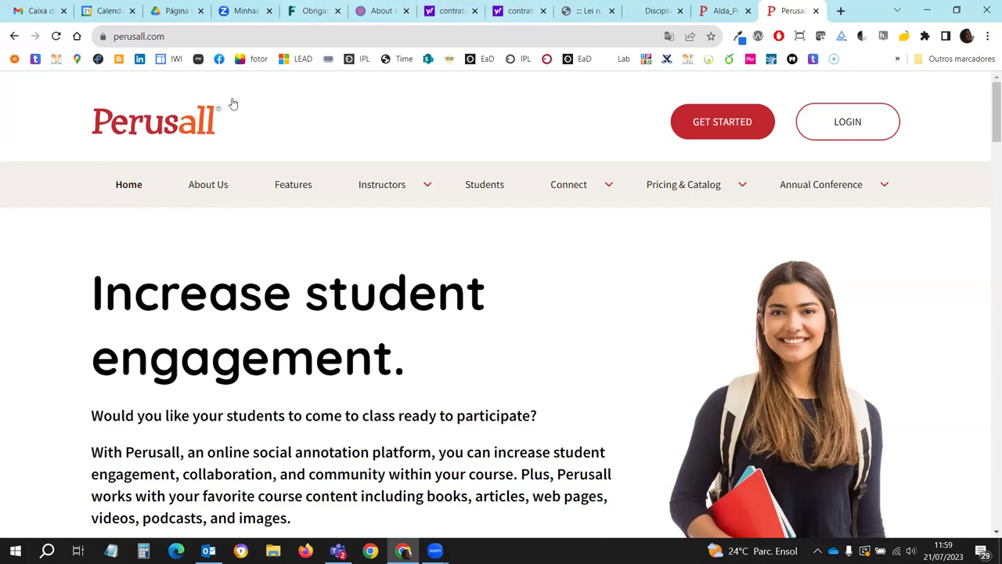
- Look over the Perusall course's get-started page and the linked Moodle course page
left_click(728, 9)
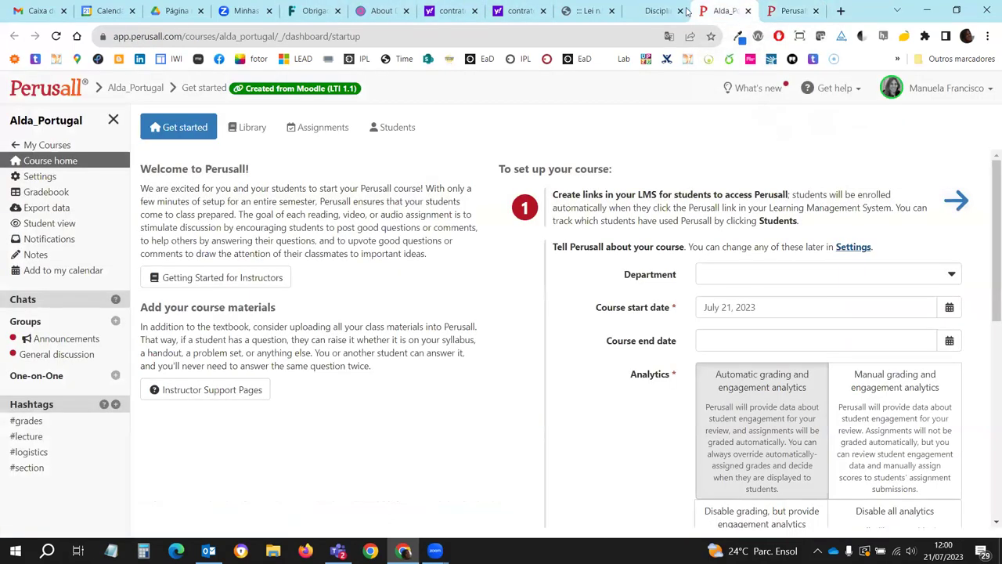
left_click(656, 10)
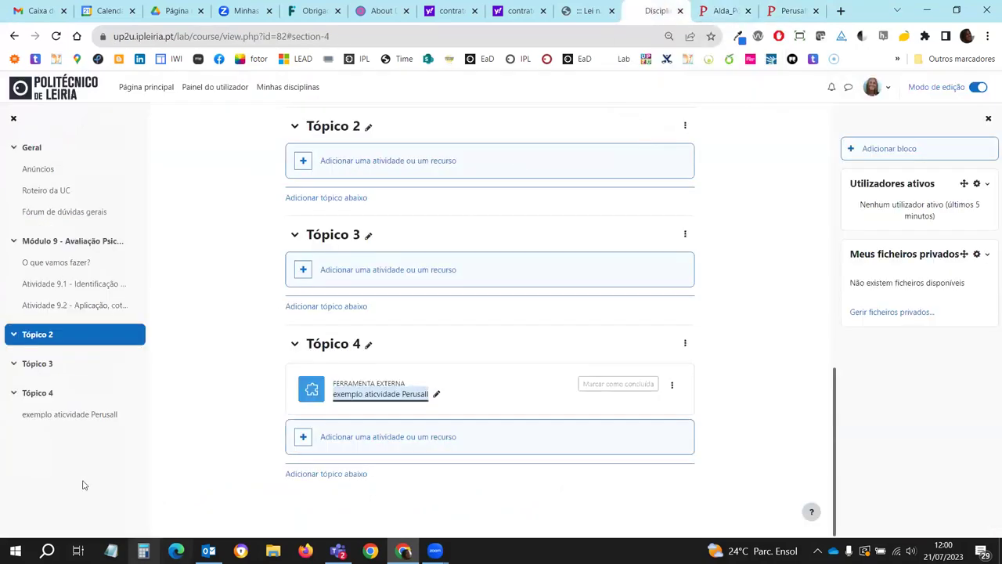
scroll(171, 330, "up", 9)
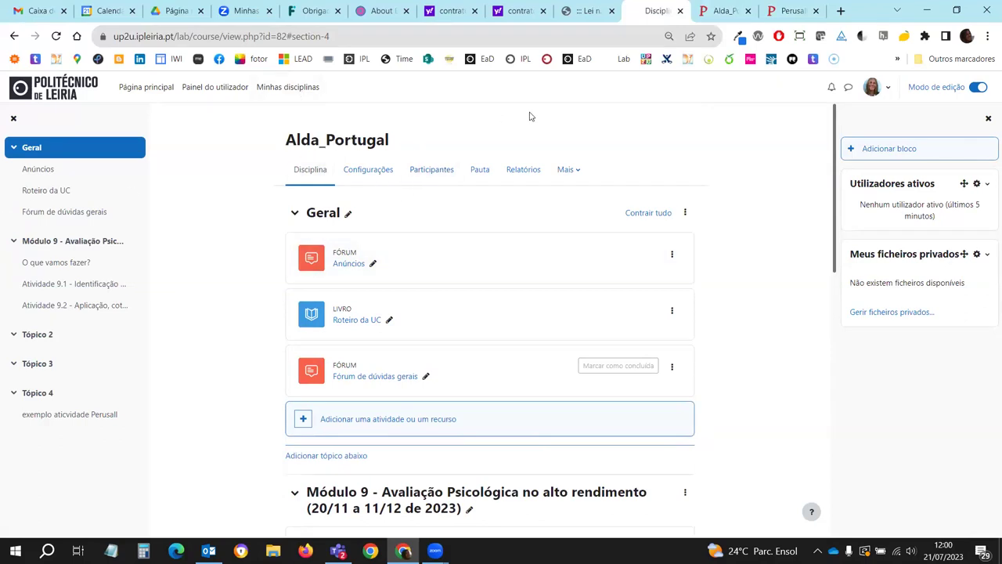
- Log in from the Perusall website and look through the current, archived and test courses
left_click(793, 10)
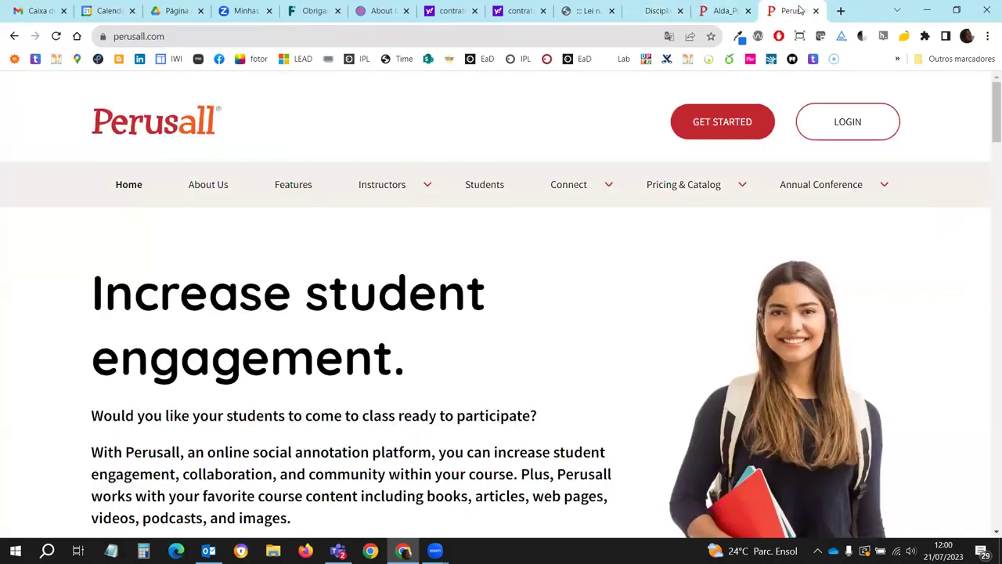
left_click(826, 134)
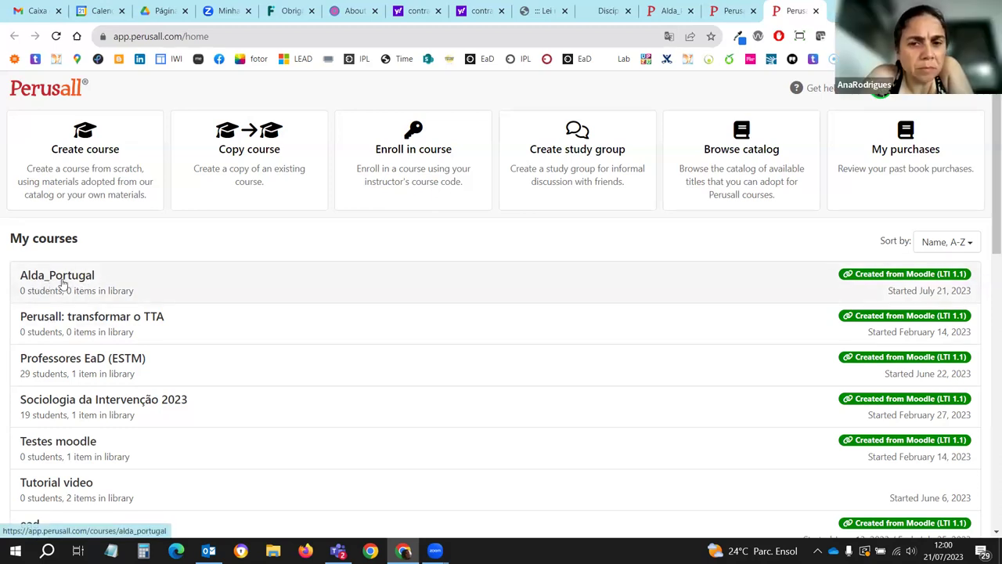
scroll(59, 319, "down", 4)
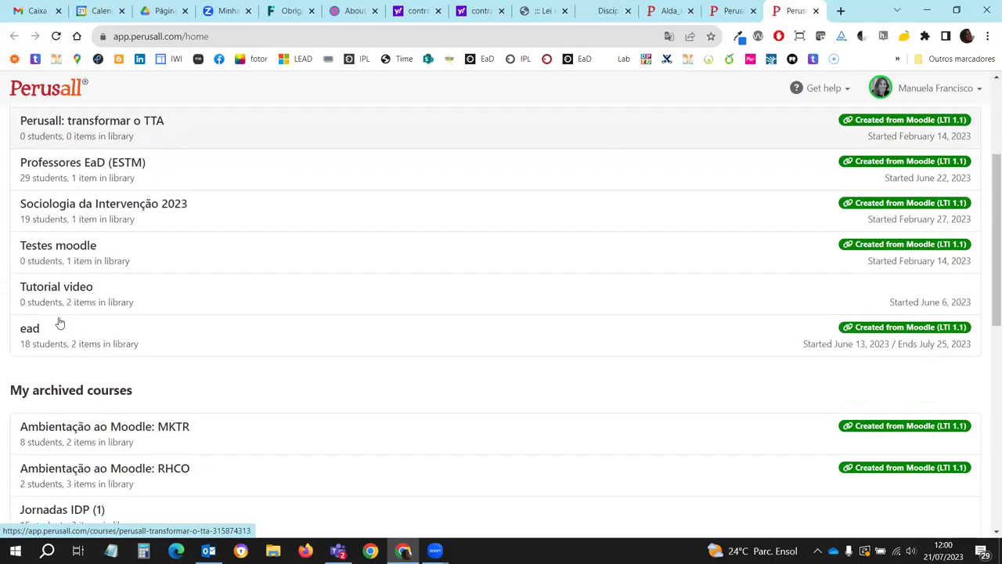
scroll(59, 321, "down", 4)
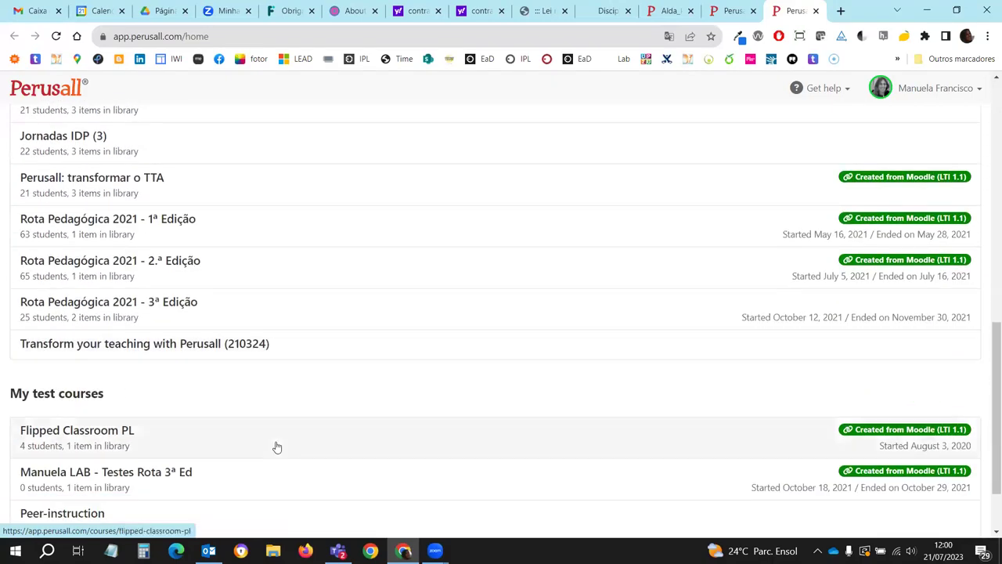
scroll(276, 447, "down", 1)
scroll(258, 438, "up", 10)
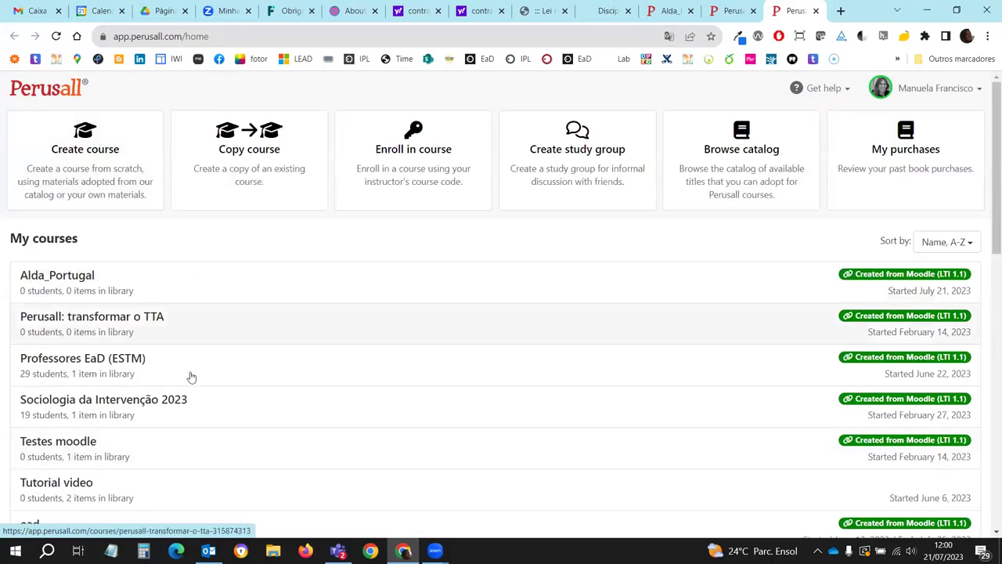
- Start a new course for students to access directly at perusall.com and name it Teste UMA
left_click(80, 157)
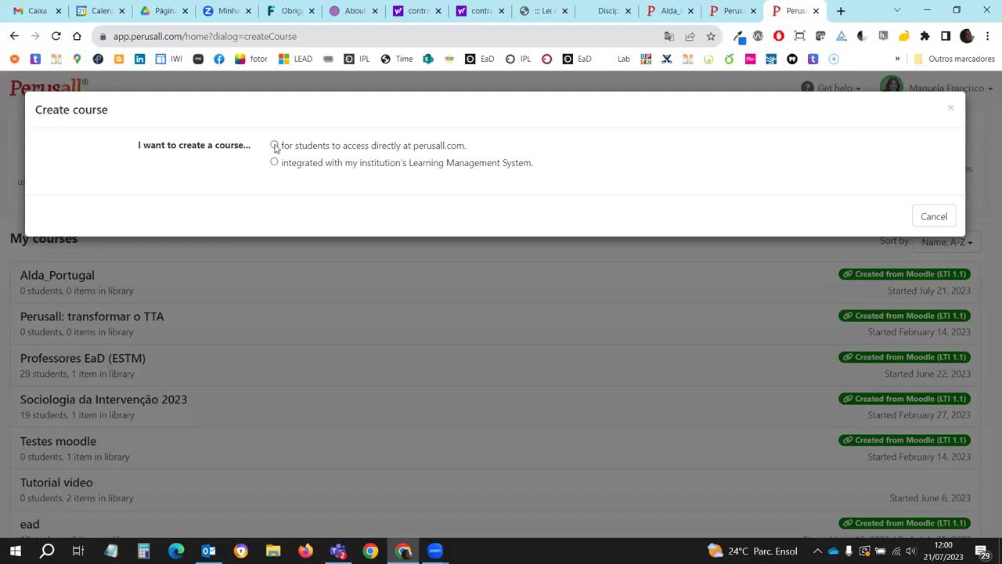
left_click(274, 146)
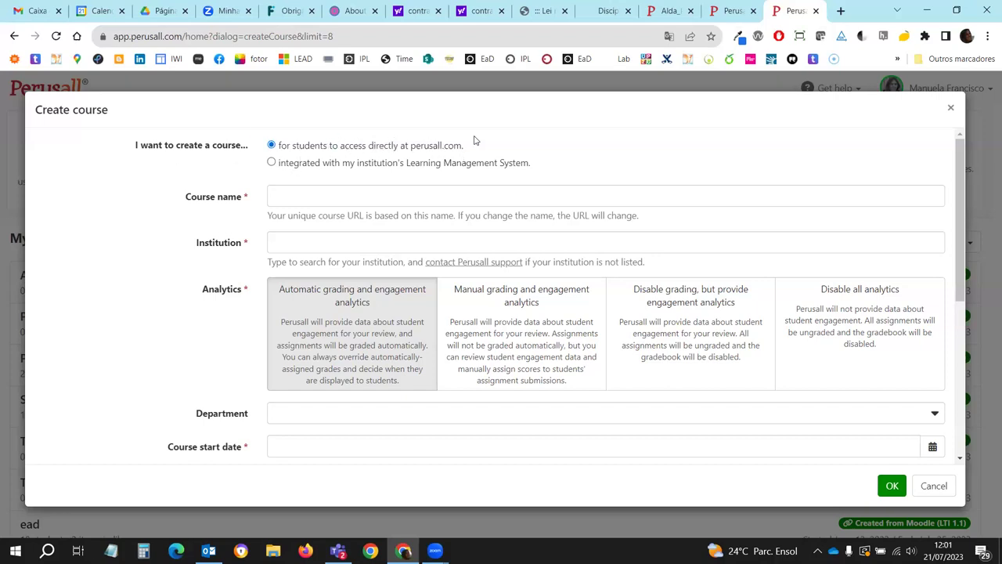
left_click(406, 195)
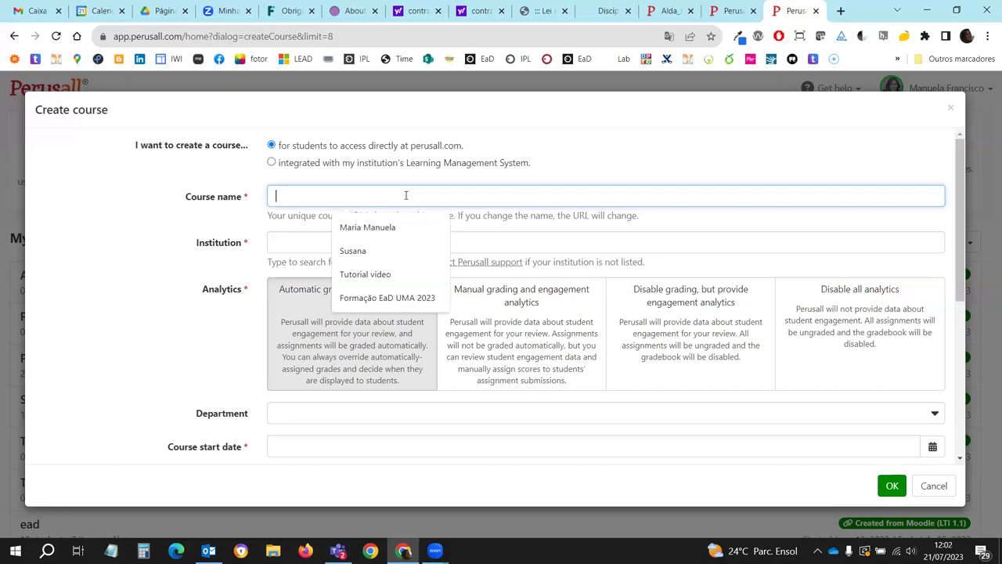
type("Teste UMA")
- Set the new course's institution to Universidade da Madeira (Funchal, PT)
left_click(373, 244)
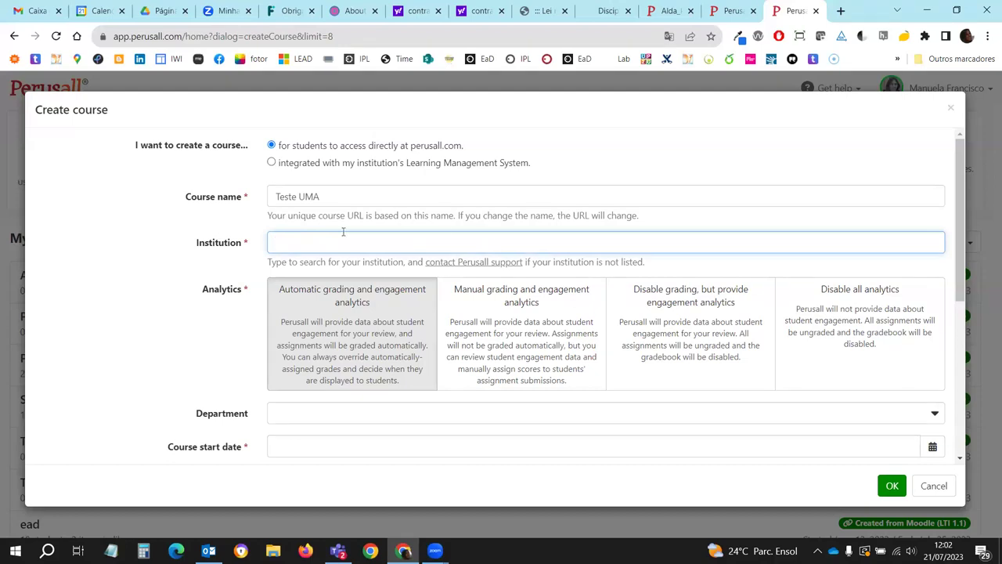
type("univer")
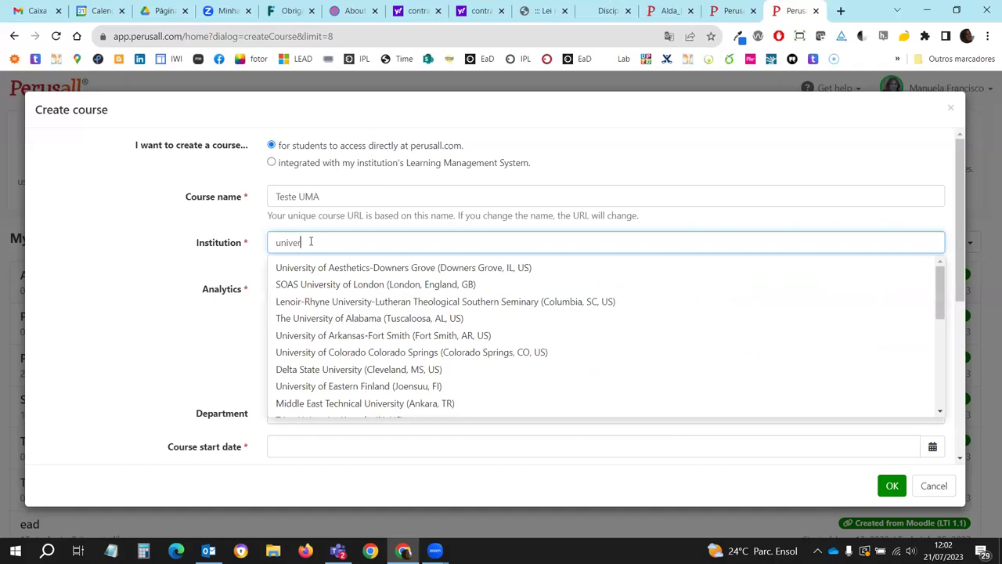
type("sidade da")
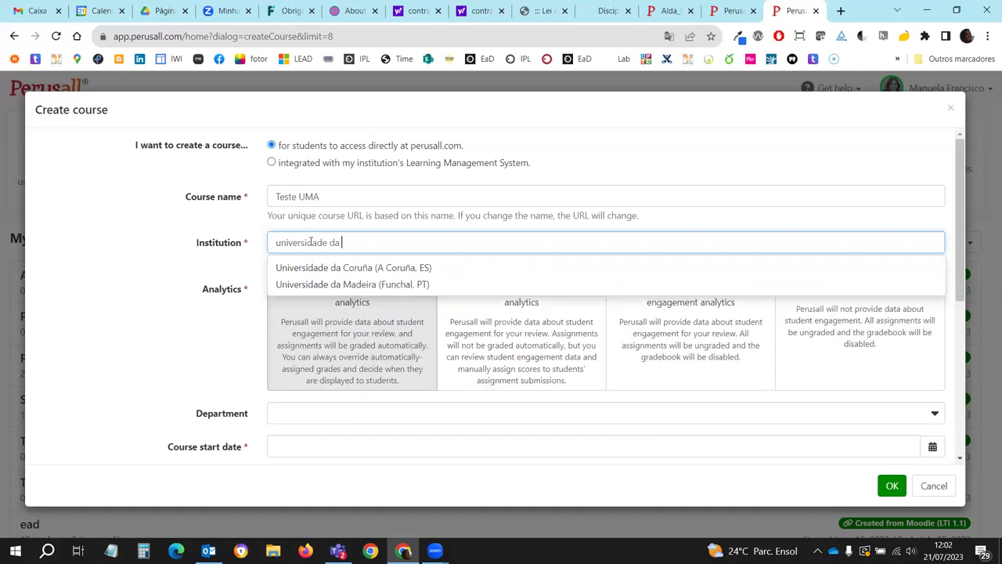
left_click(352, 285)
- Review the new course's analytics, date, enrollment estimate, group size and materials settings
scroll(539, 157, "down", 2)
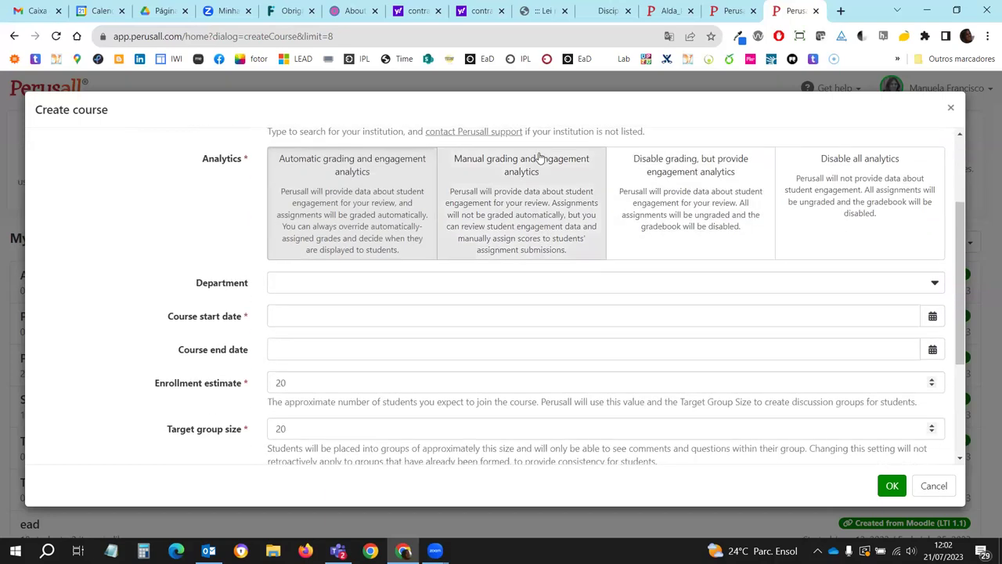
scroll(89, 261, "up", 2)
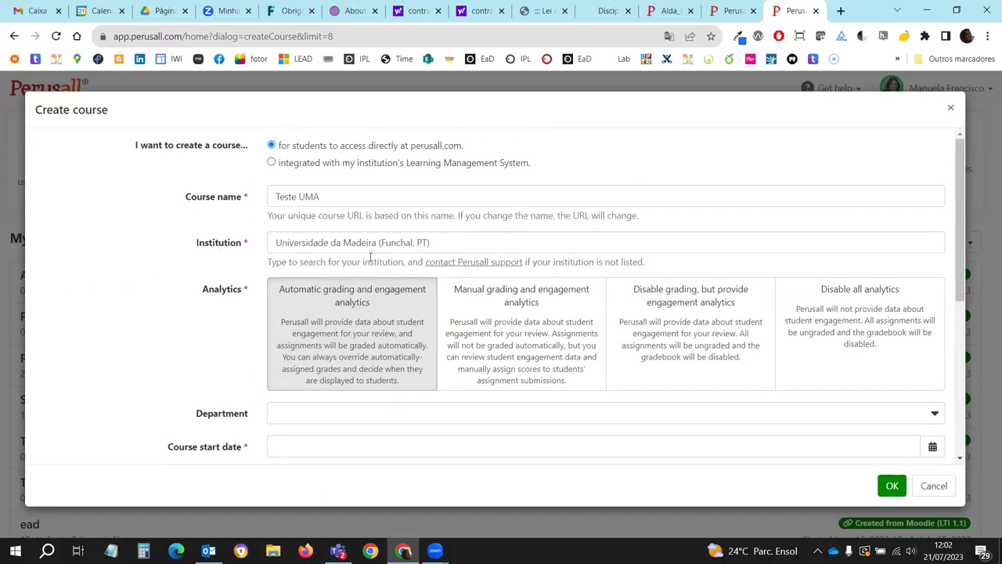
scroll(94, 349, "down", 2)
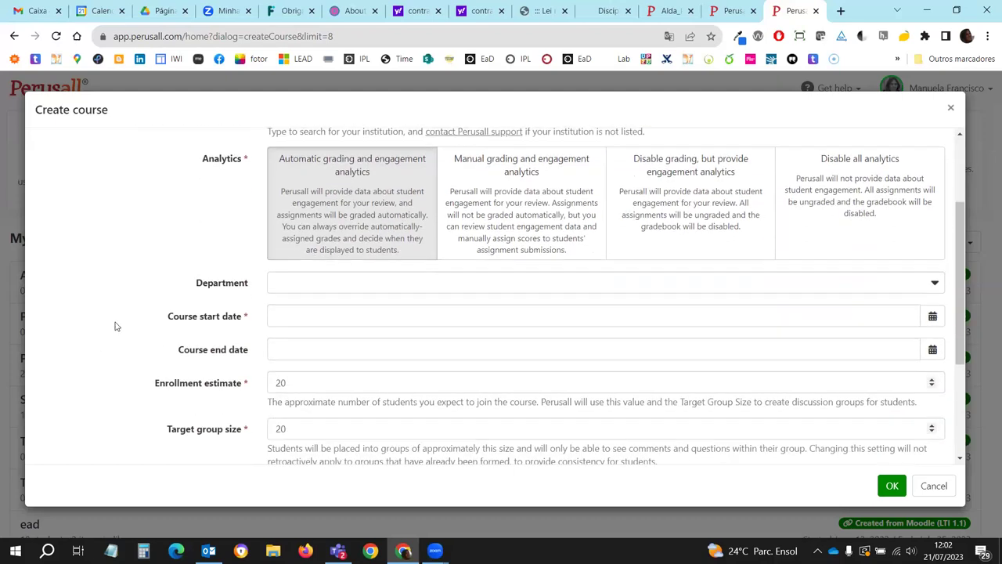
scroll(231, 325, "down", 2)
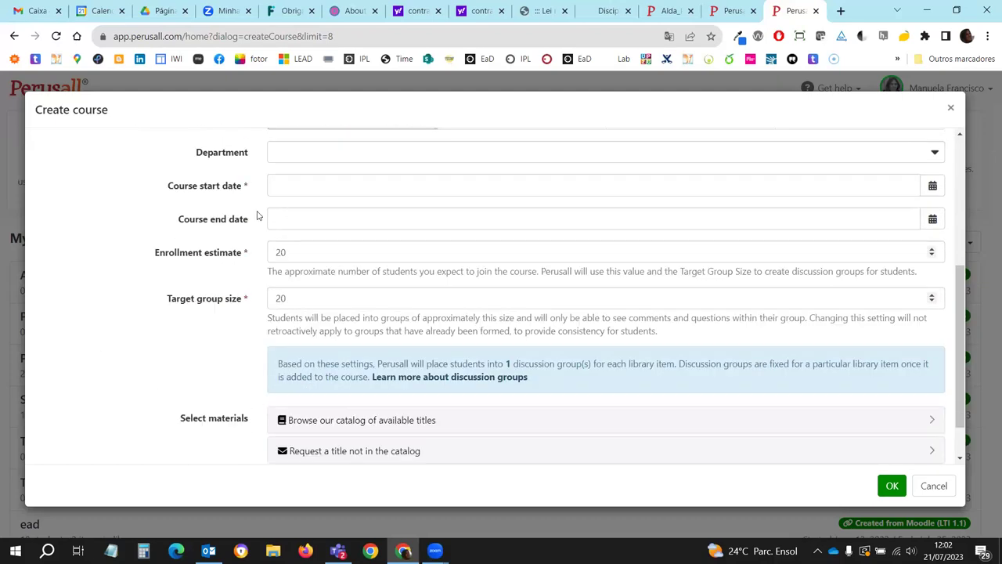
left_click(297, 186)
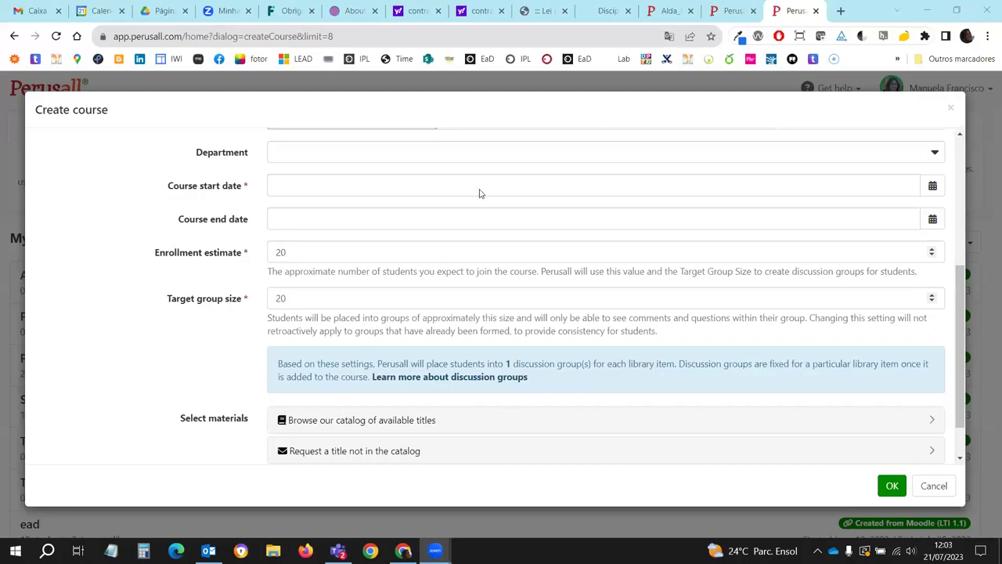
scroll(344, 164, "down", 1)
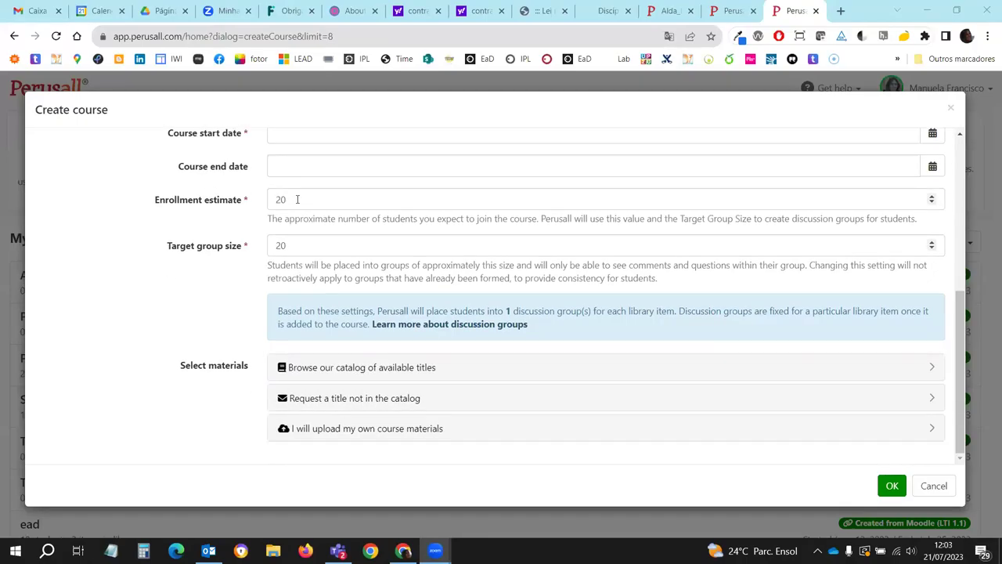
left_click_drag(300, 198, 255, 198)
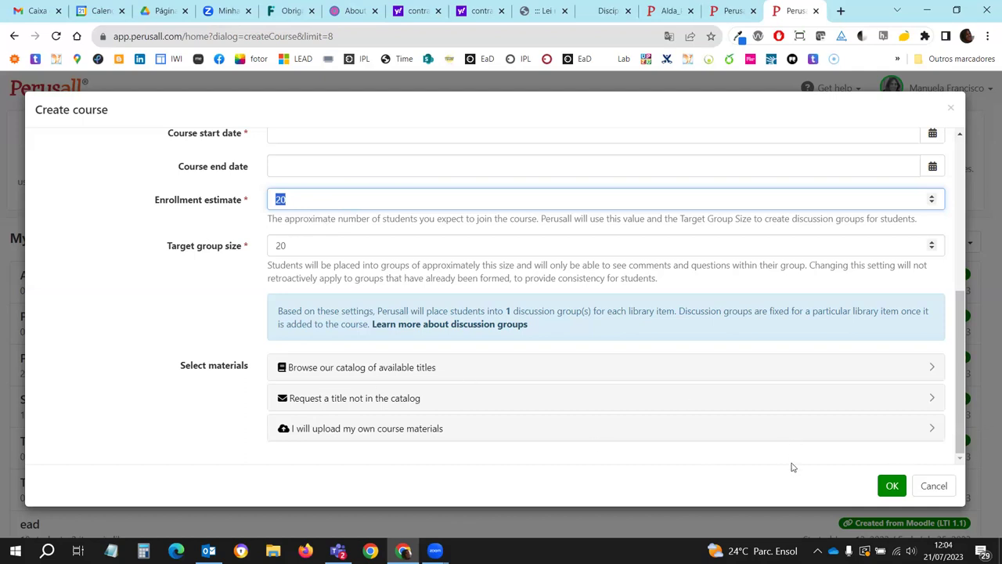
scroll(490, 411, "up", 4)
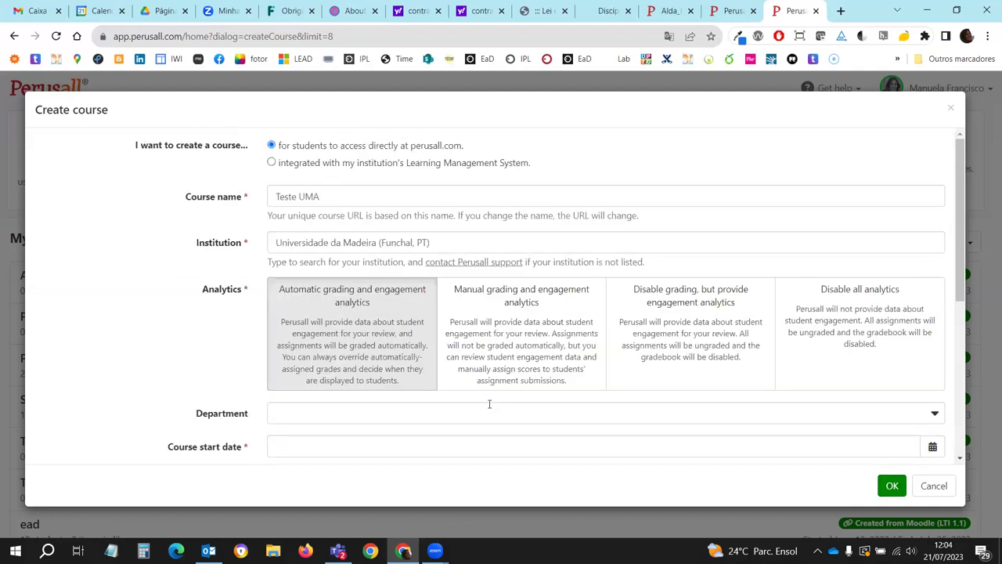
- Set the course start date to June 13, 2023 and create the course
scroll(490, 404, "down", 3)
left_click(292, 185)
left_click(345, 217)
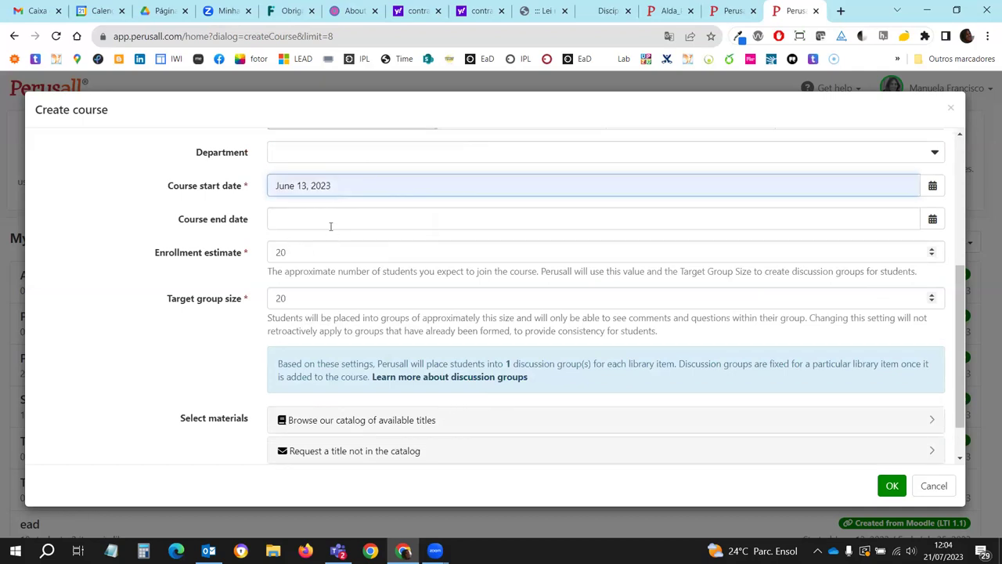
scroll(353, 363, "down", 1)
left_click(893, 486)
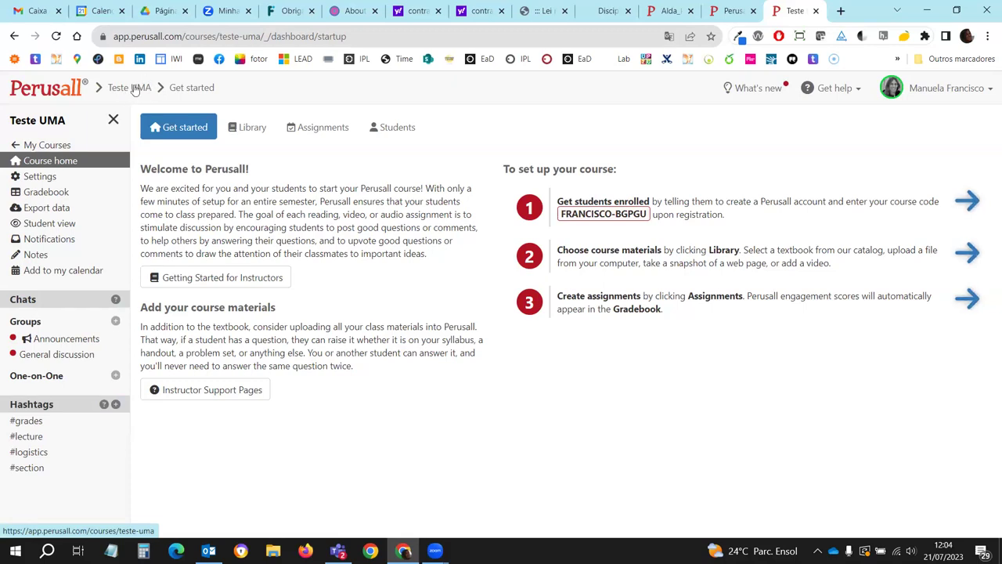
- Open the course library and review the types of content that can be added
left_click(253, 128)
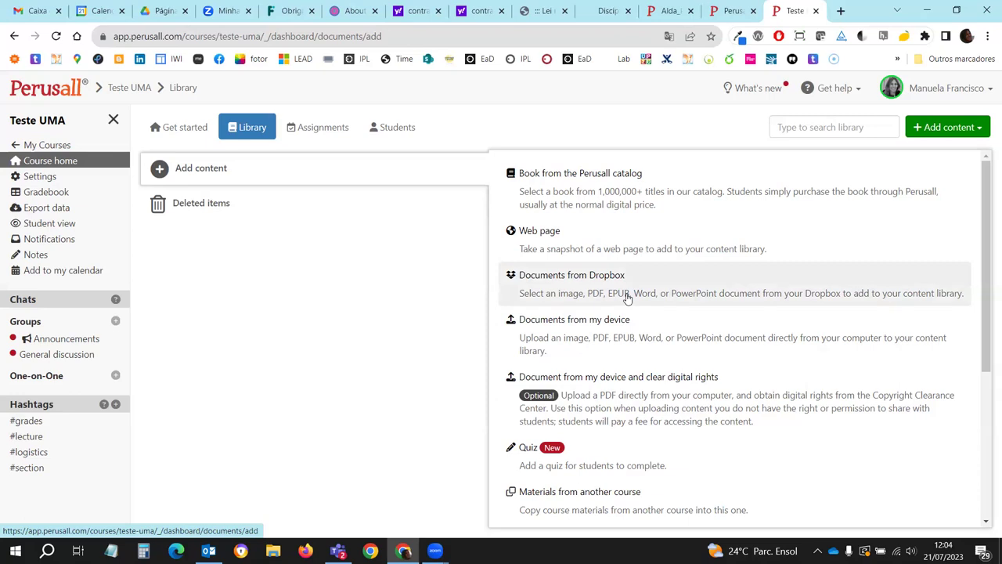
scroll(618, 344, "down", 3)
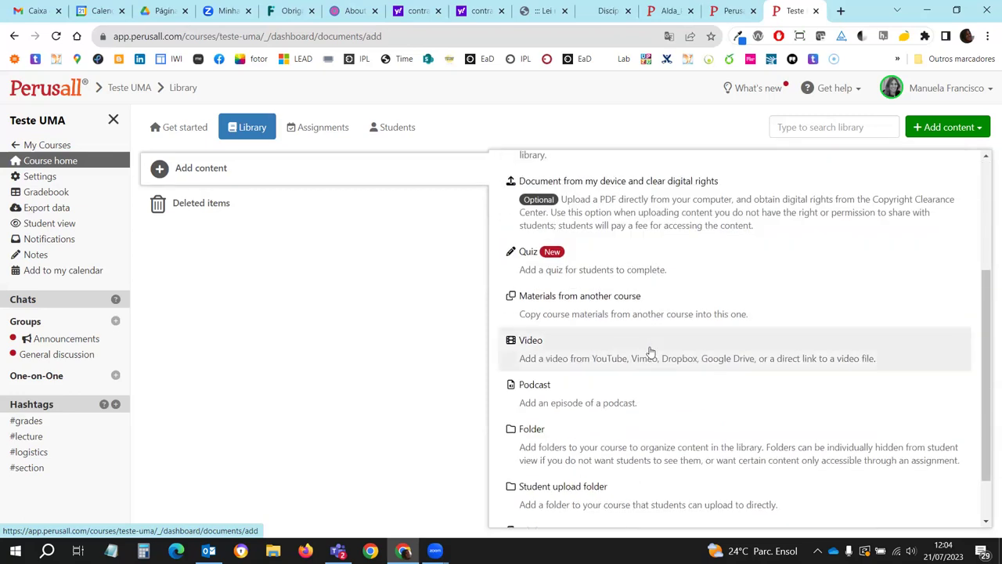
scroll(664, 351, "down", 1)
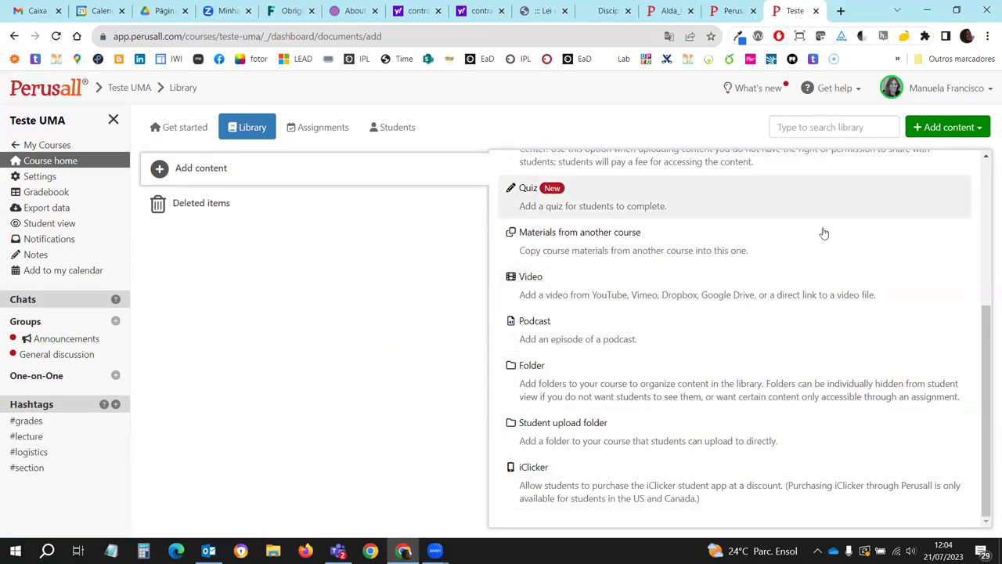
scroll(708, 321, "up", 4)
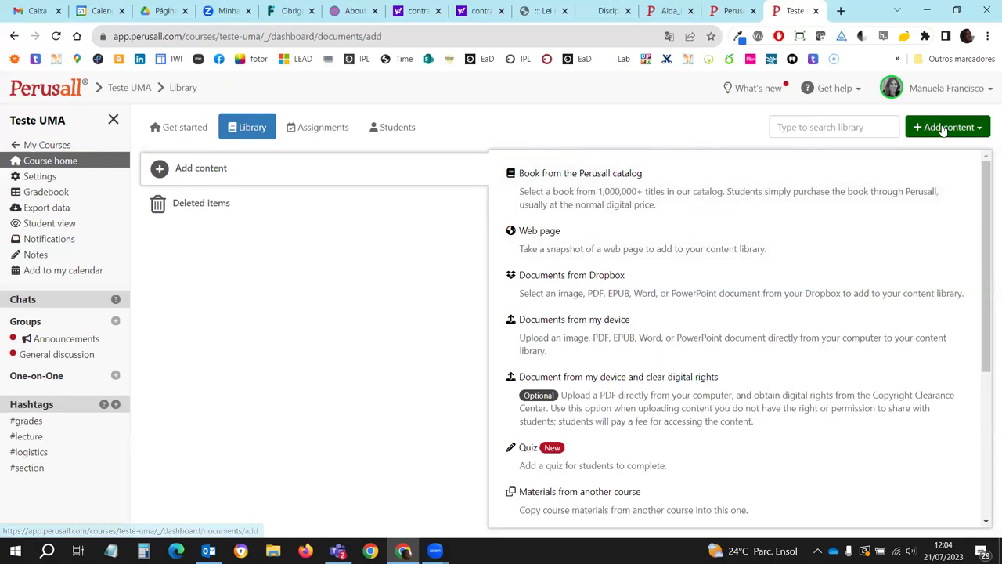
- Try to upload the EUCarrers_CompetencyFramework document from the computer to the course library
left_click(944, 129)
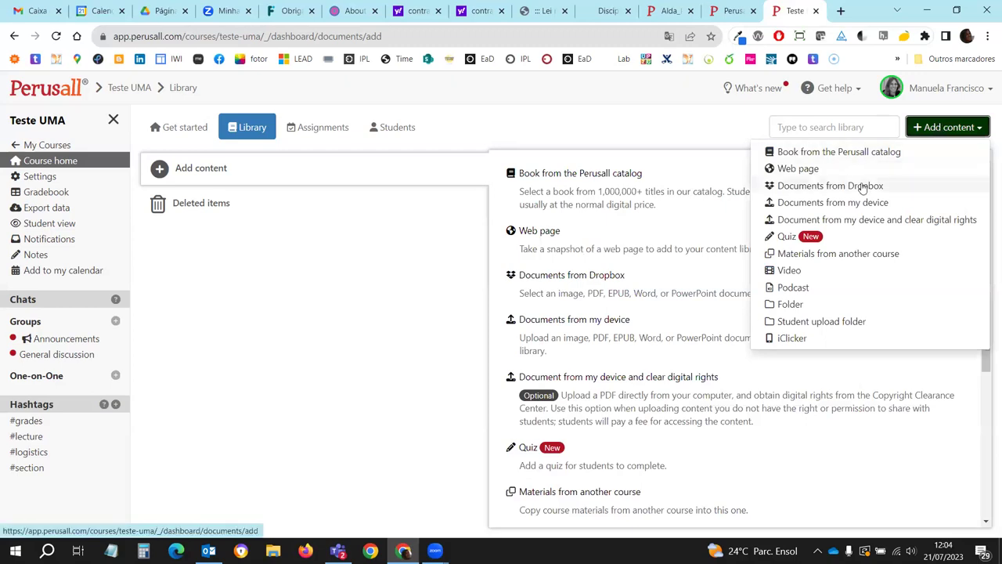
left_click(840, 205)
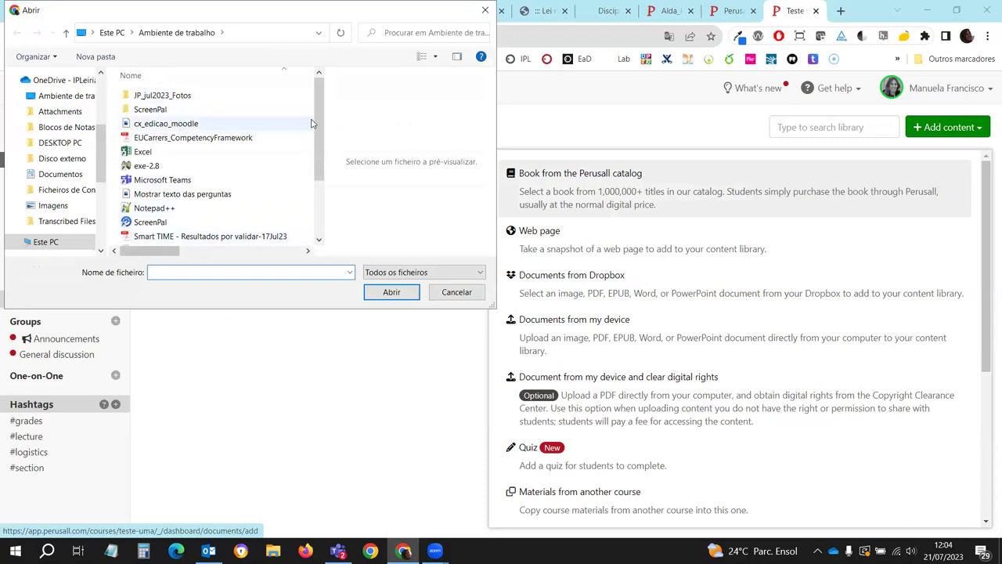
left_click(234, 139)
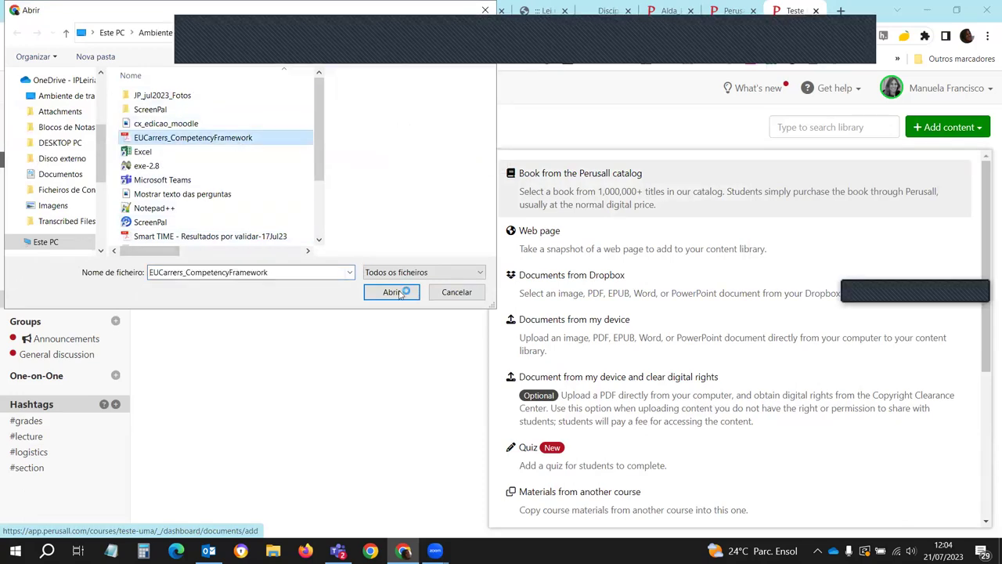
left_click(391, 291)
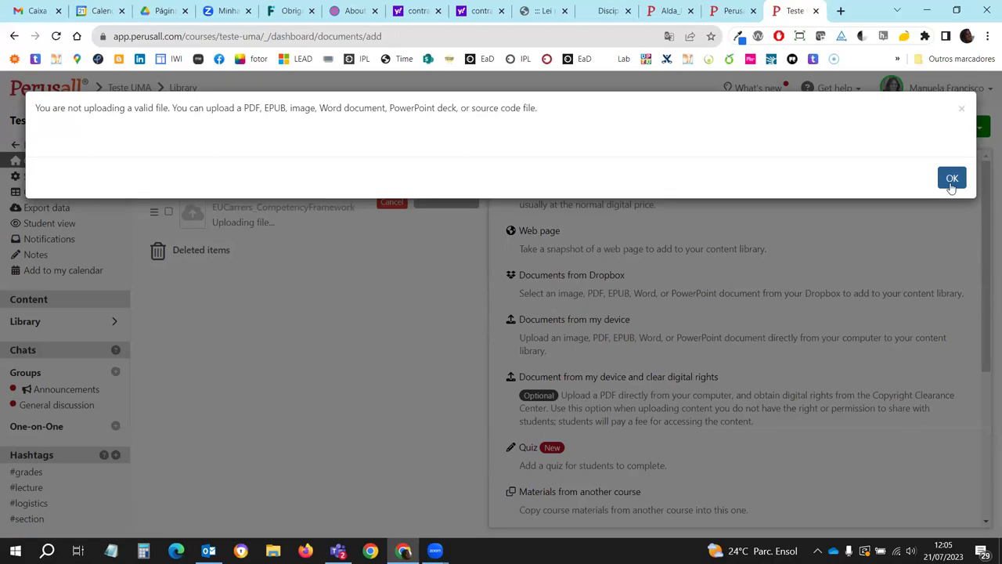
left_click(951, 180)
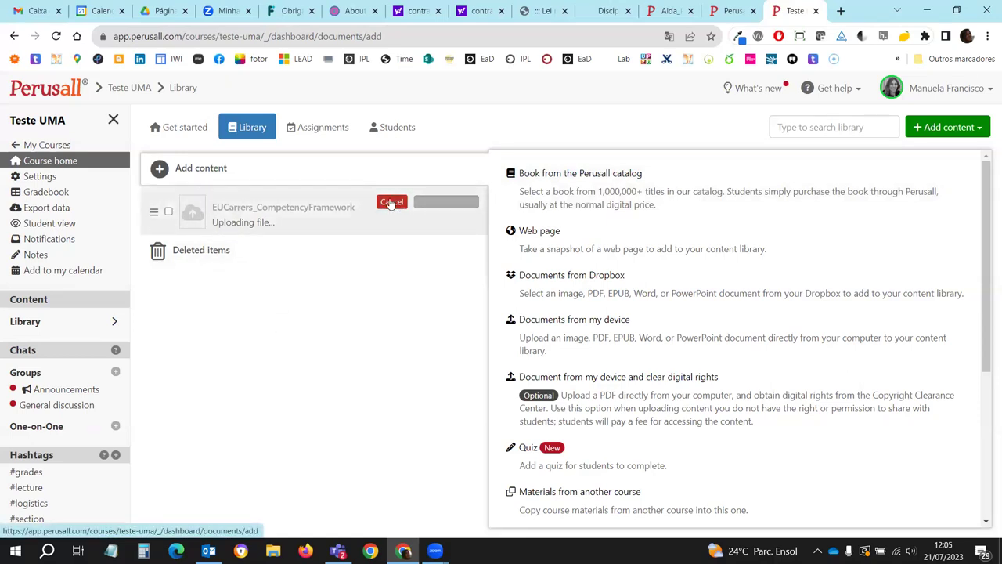
- Check the options for adding assignments and return to the course library
left_click(325, 134)
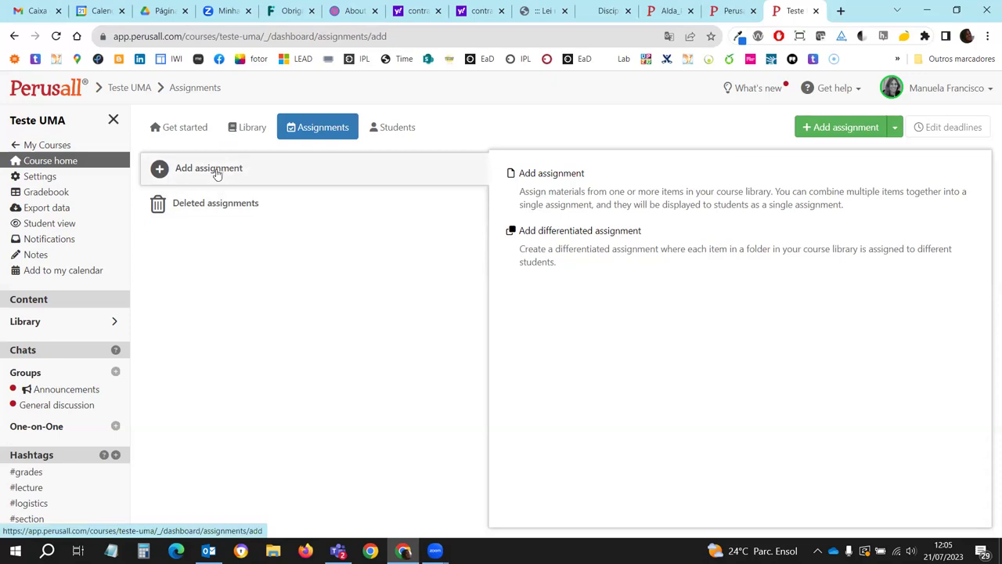
left_click(252, 128)
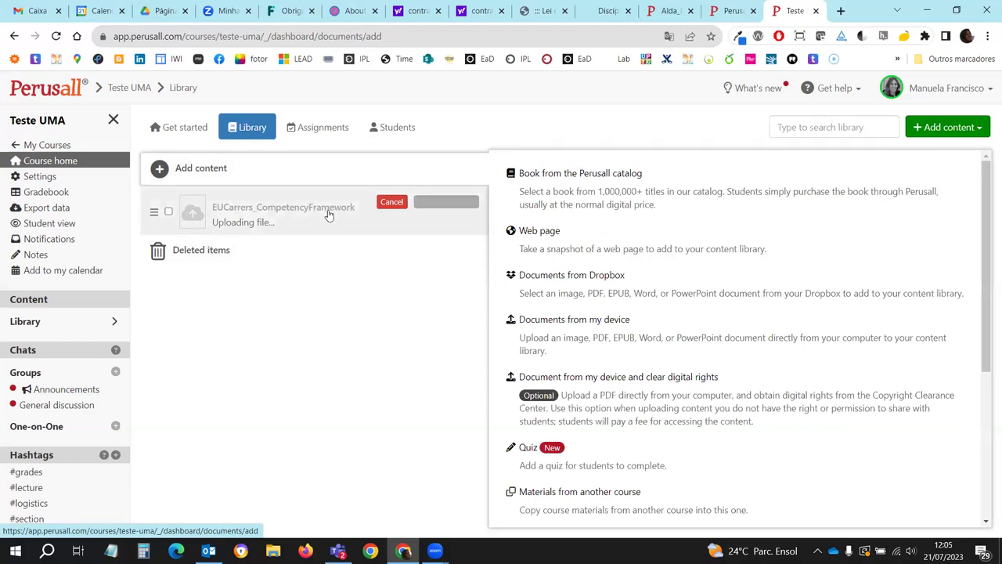
- Leave the Teste UMA course, go back to the list of all courses and open the ead course
left_click(325, 127)
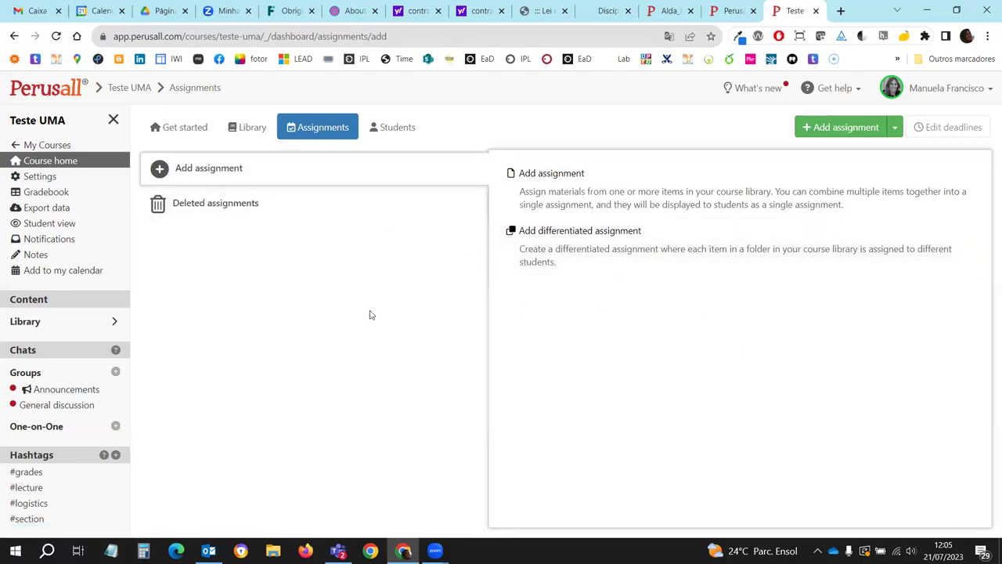
left_click(69, 92)
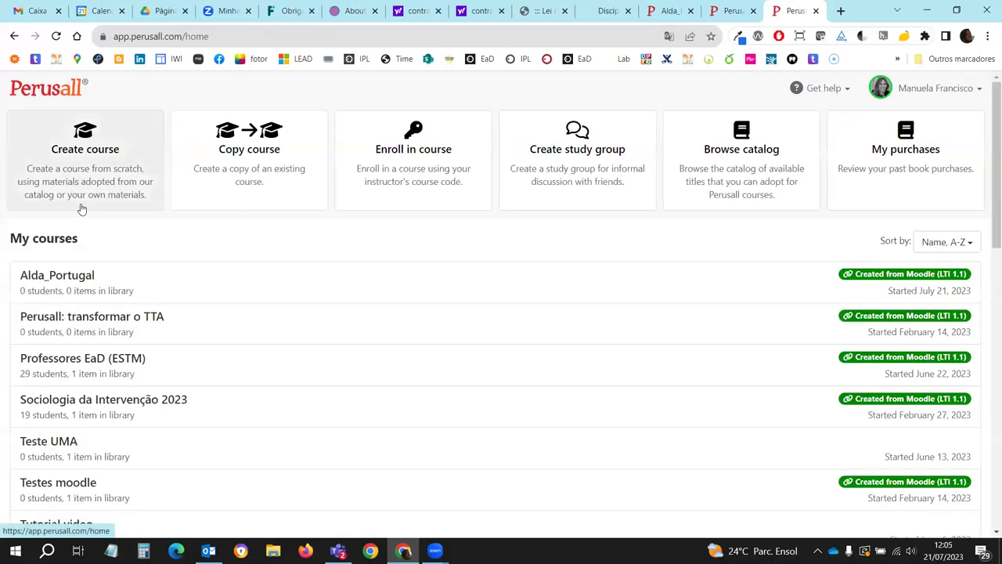
scroll(90, 244, "down", 1)
scroll(92, 249, "down", 1)
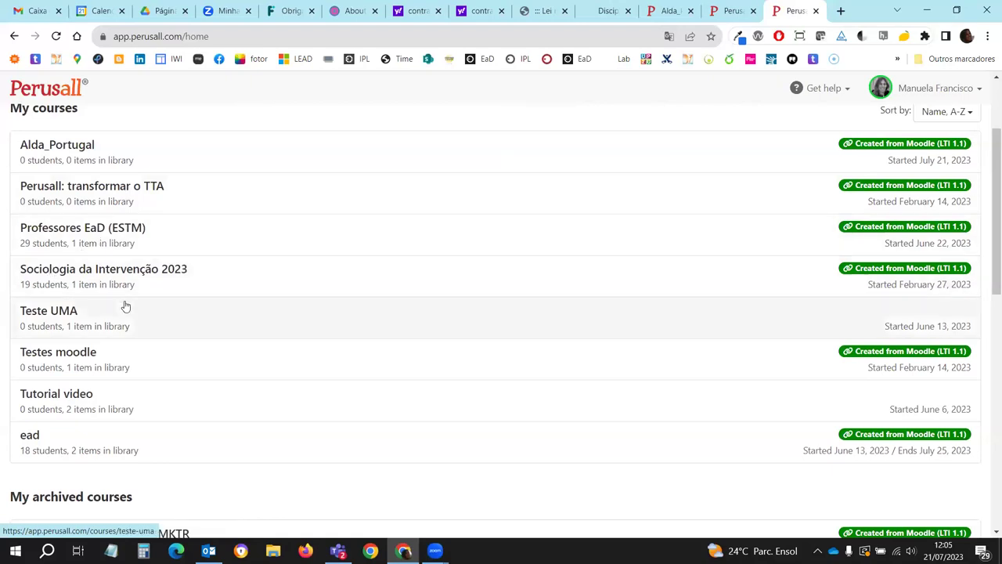
scroll(123, 306, "down", 4)
scroll(125, 306, "down", 2)
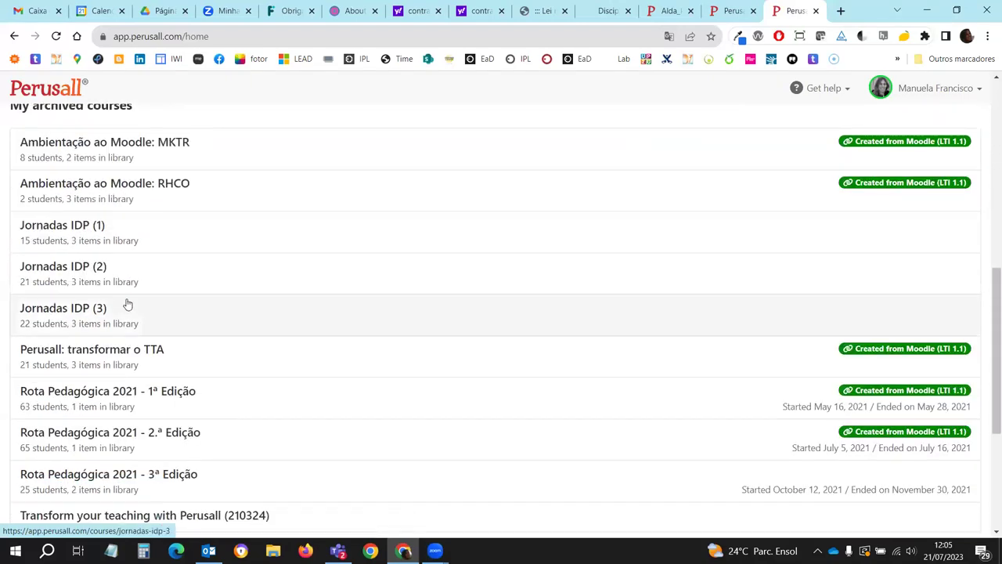
scroll(130, 313, "up", 7)
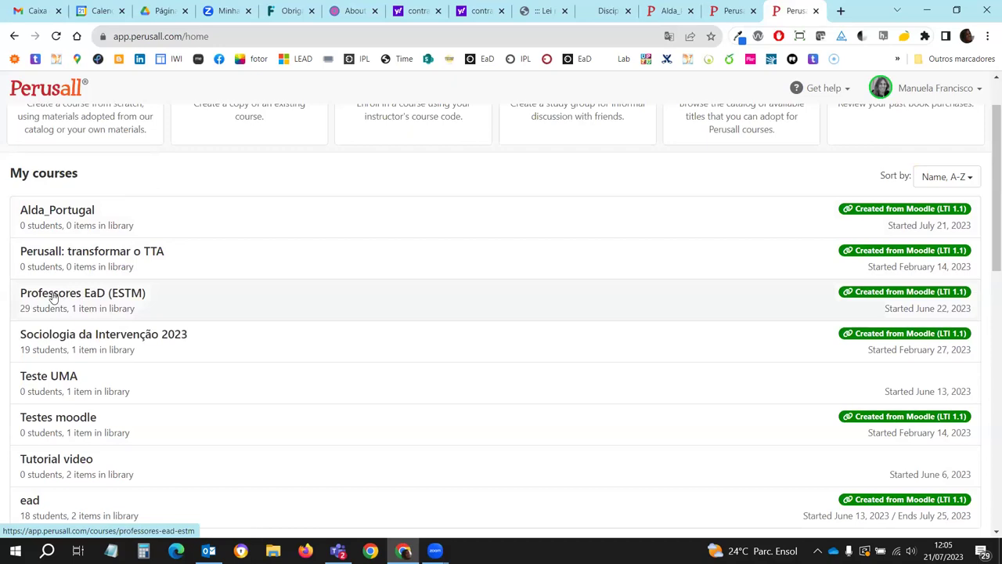
scroll(47, 384, "down", 2)
left_click(51, 379)
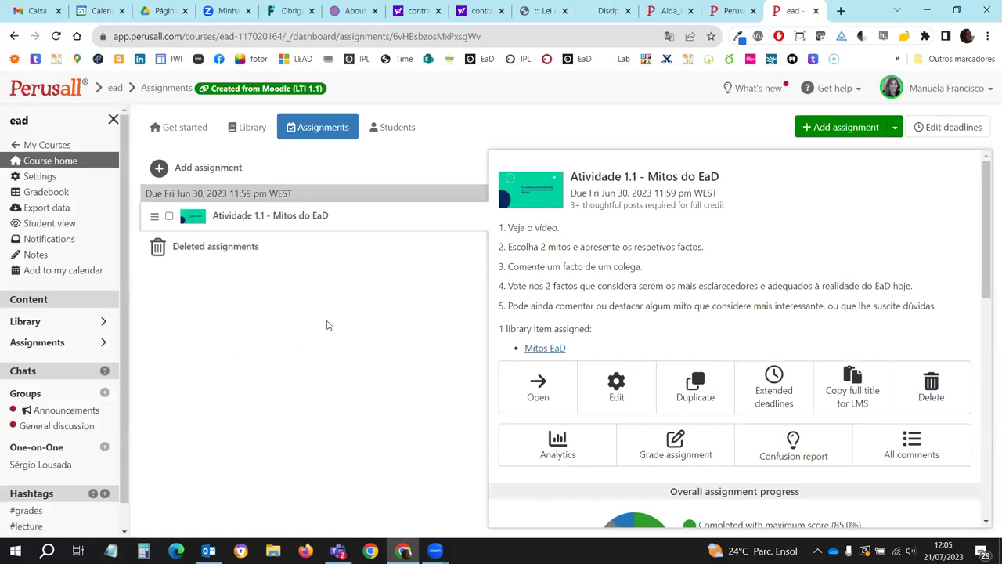
- Review the ead course's library and assignments, and examine the new-assignment form with a second part added
left_click(251, 135)
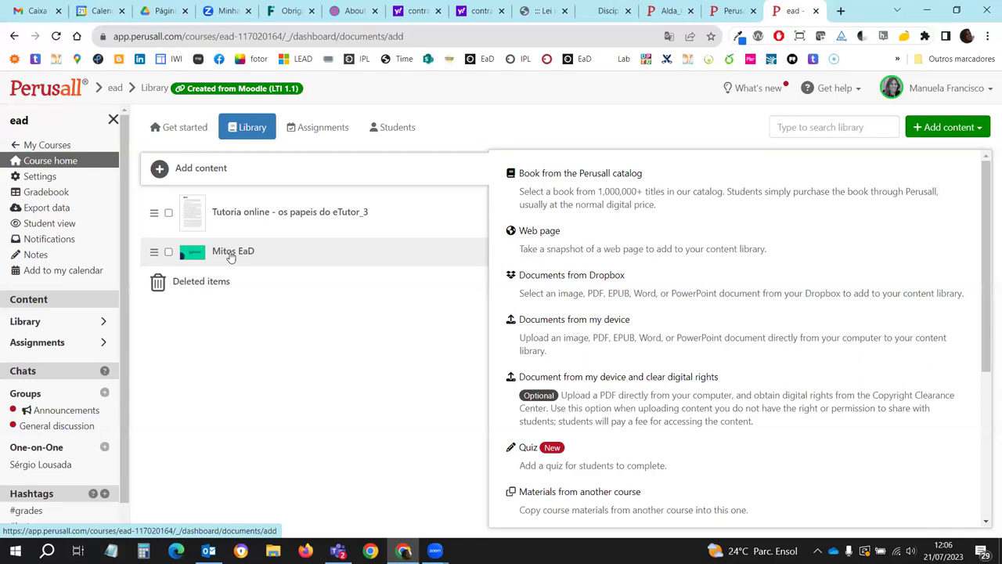
left_click(317, 127)
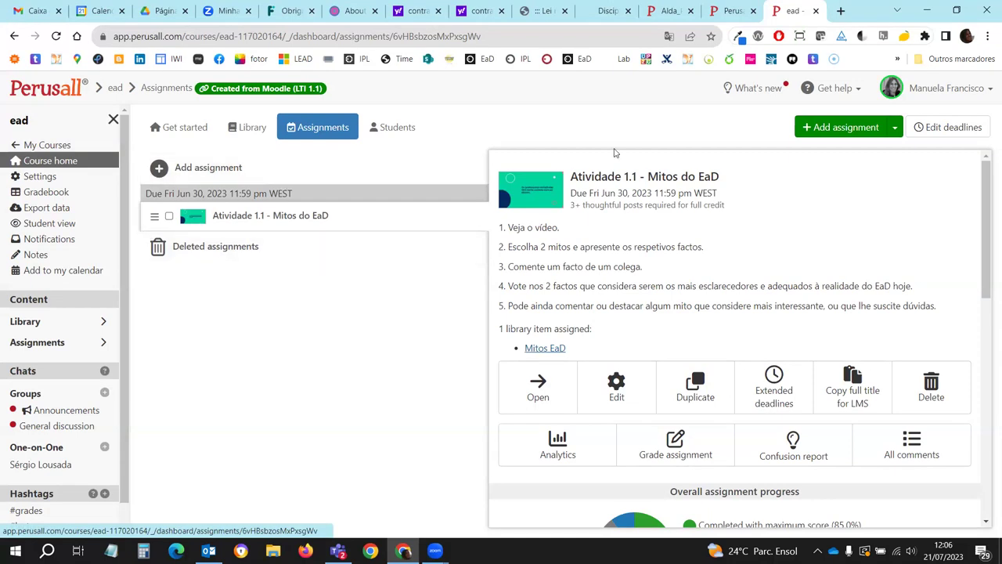
left_click(845, 126)
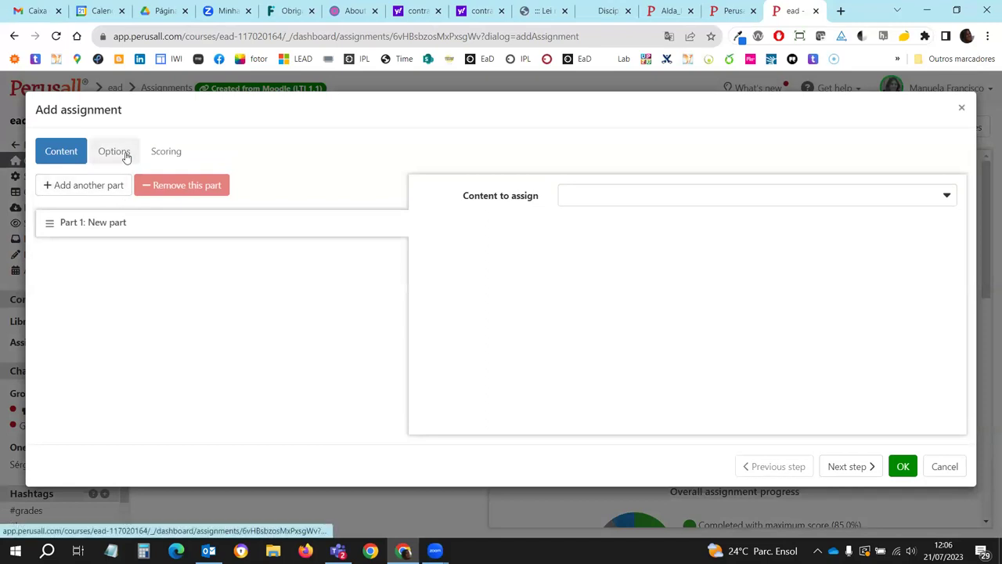
left_click(92, 188)
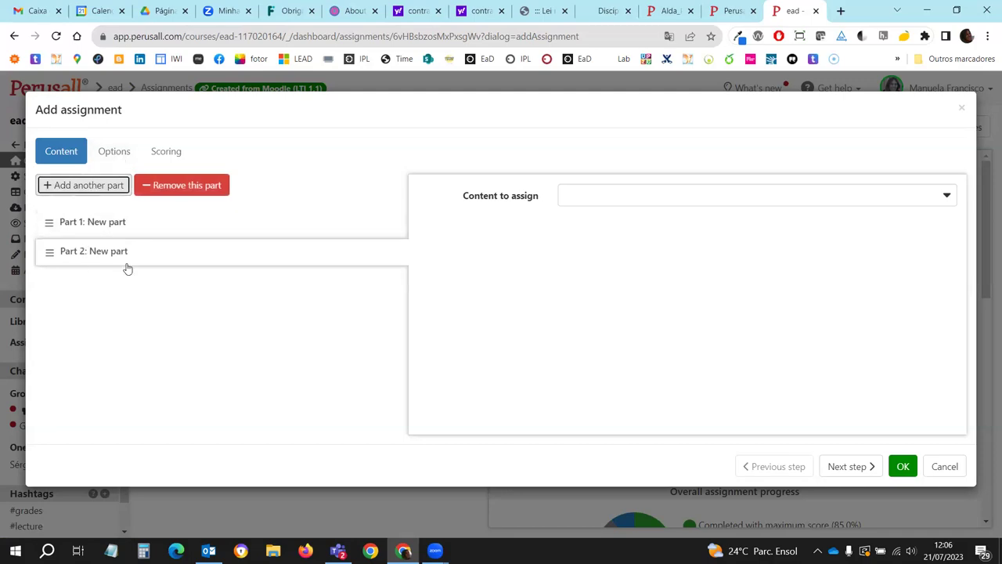
left_click(962, 108)
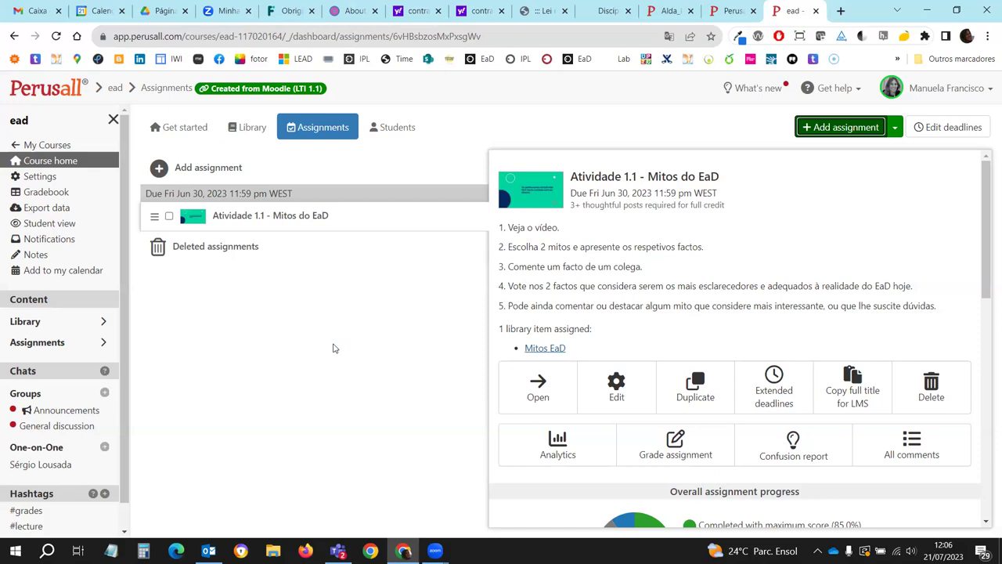
- Examine the ead course's scoring settings: score release, assignment score range, LMS grade sync and automatic scoring criteria
left_click(38, 178)
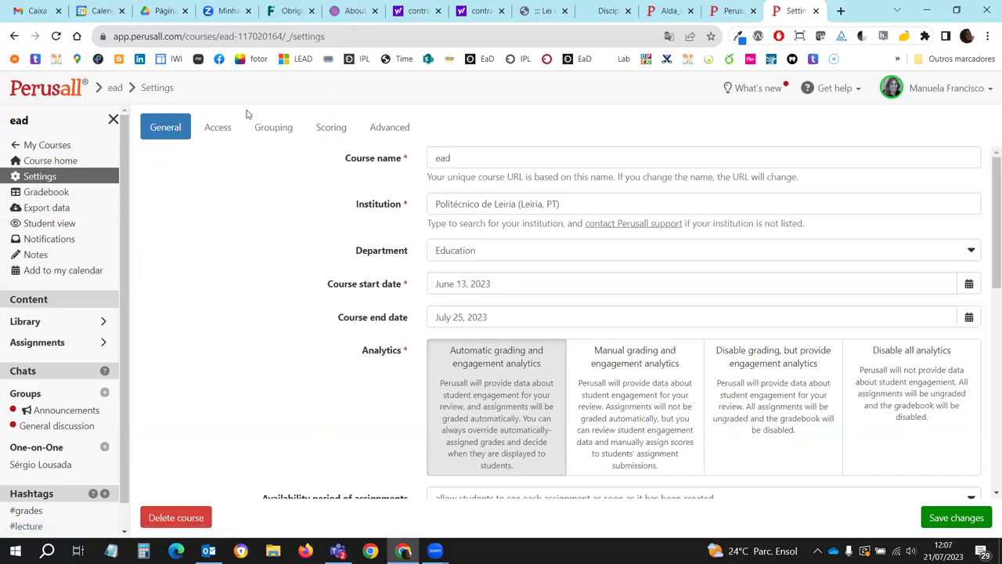
left_click(319, 133)
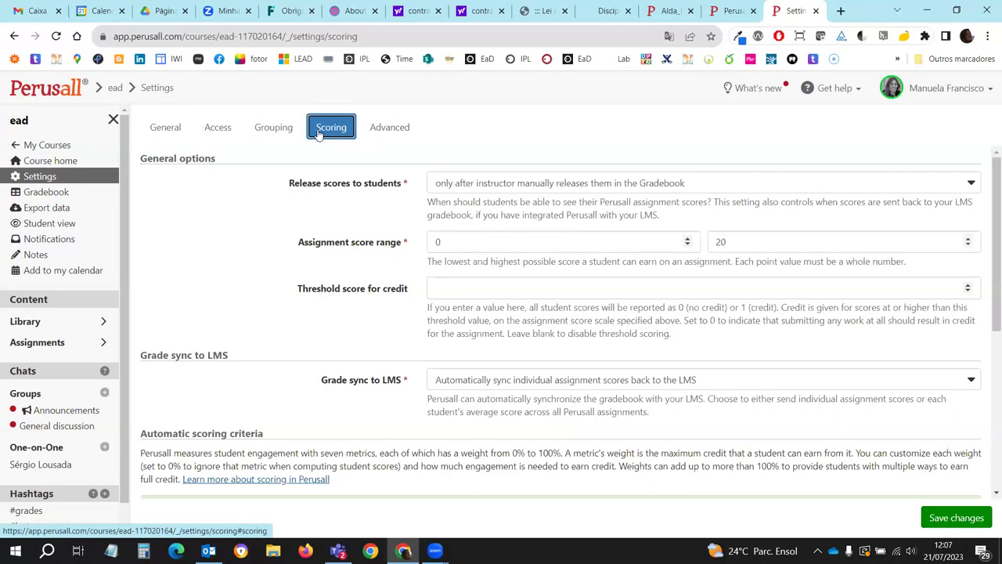
scroll(298, 211, "down", 2)
scroll(299, 211, "up", 2)
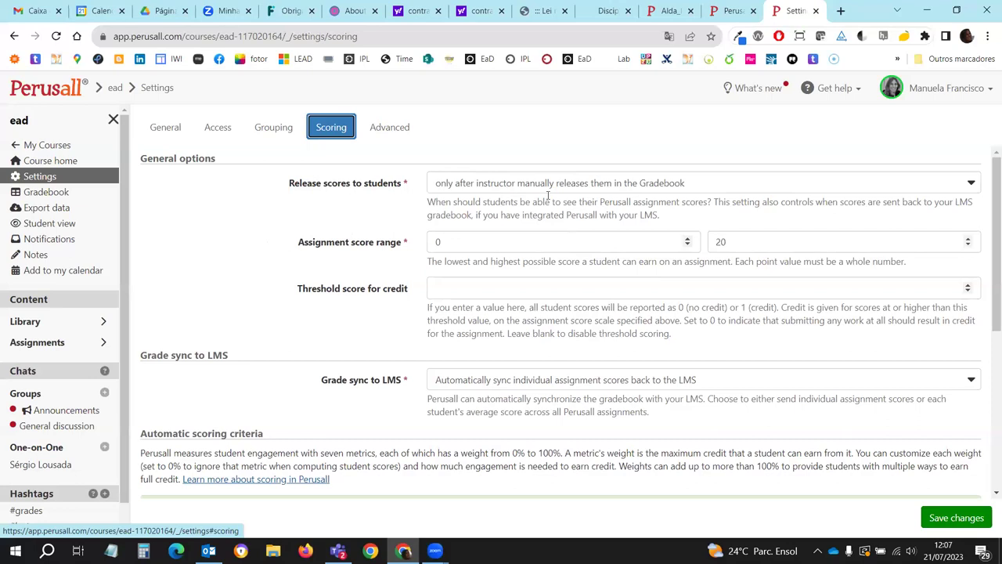
scroll(542, 263, "down", 1)
scroll(540, 262, "down", 1)
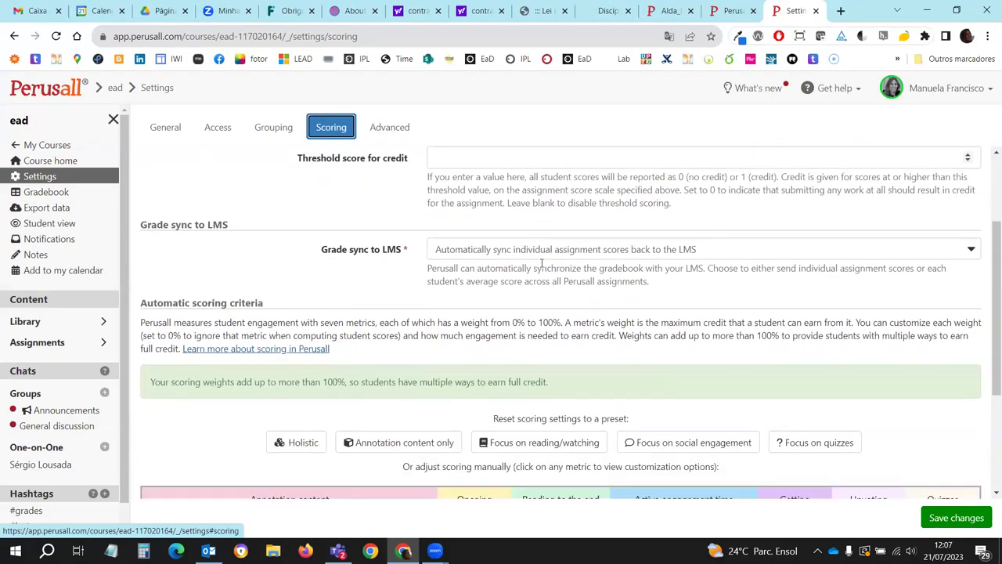
scroll(539, 264, "up", 2)
double_click(455, 241)
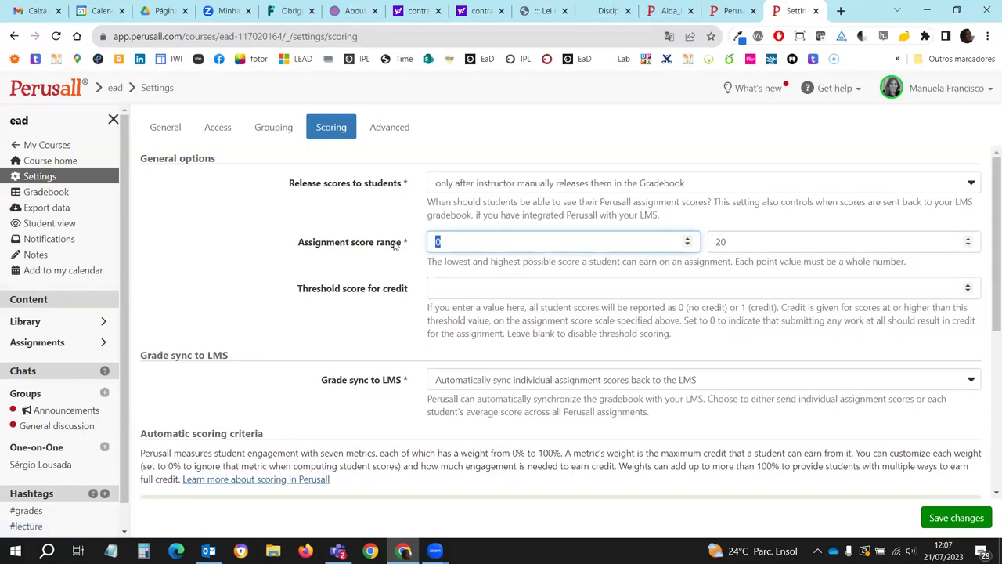
left_click(231, 280)
scroll(376, 378, "down", 1)
scroll(375, 378, "down", 2)
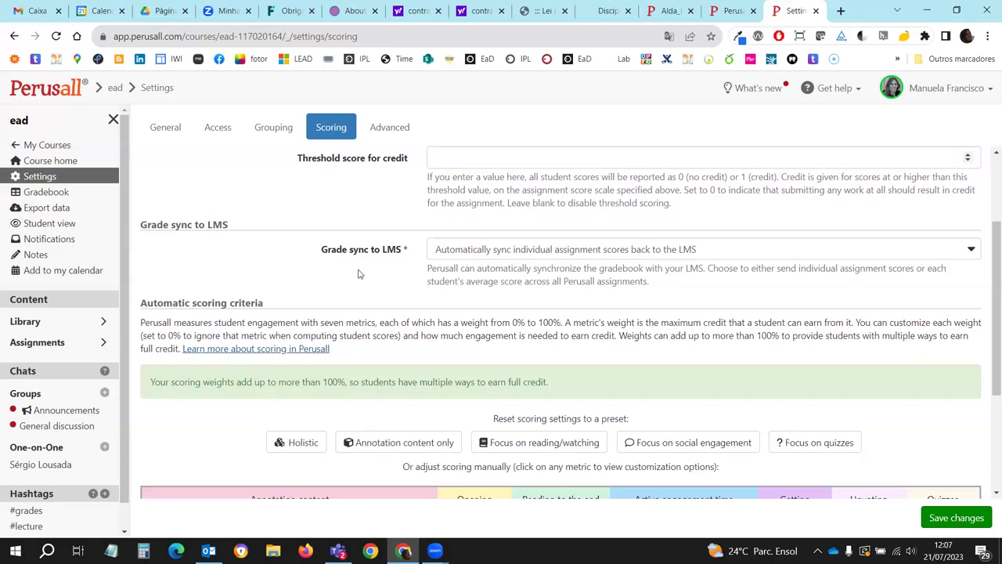
scroll(358, 274, "down", 2)
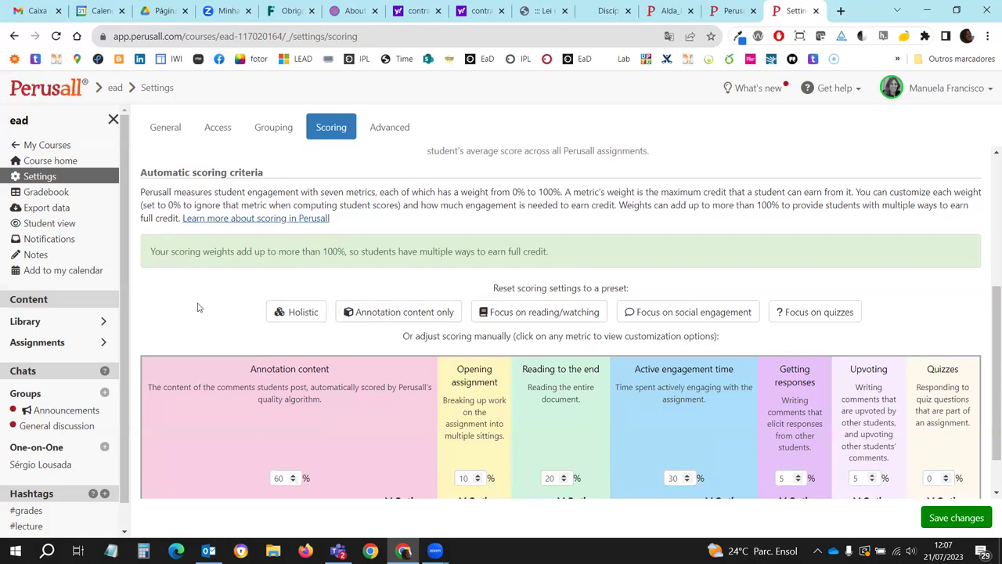
- Reset the scoring weights to the Holistic preset and set the Quizzes weight to 0%
scroll(220, 293, "down", 1)
left_click(299, 257)
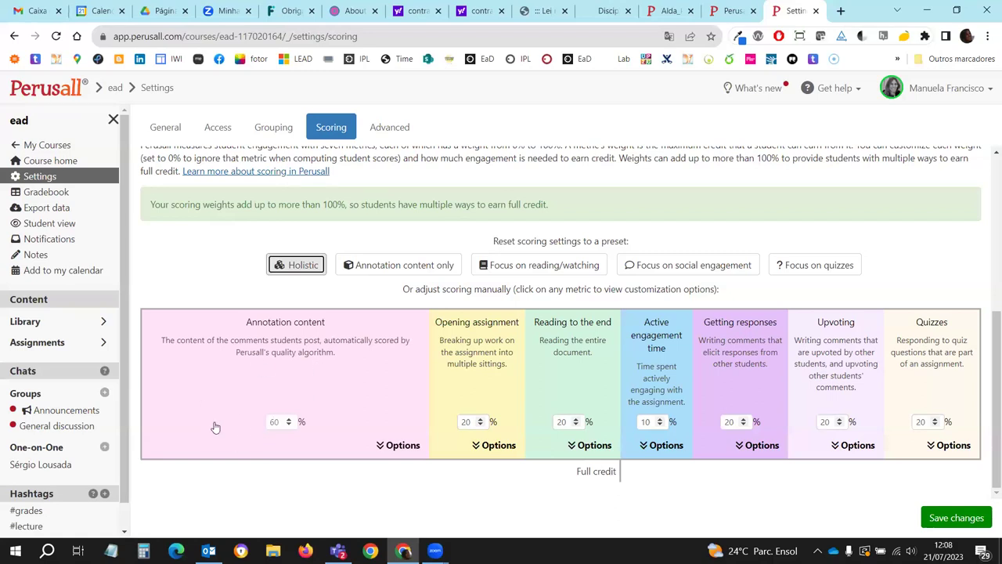
left_click(280, 426)
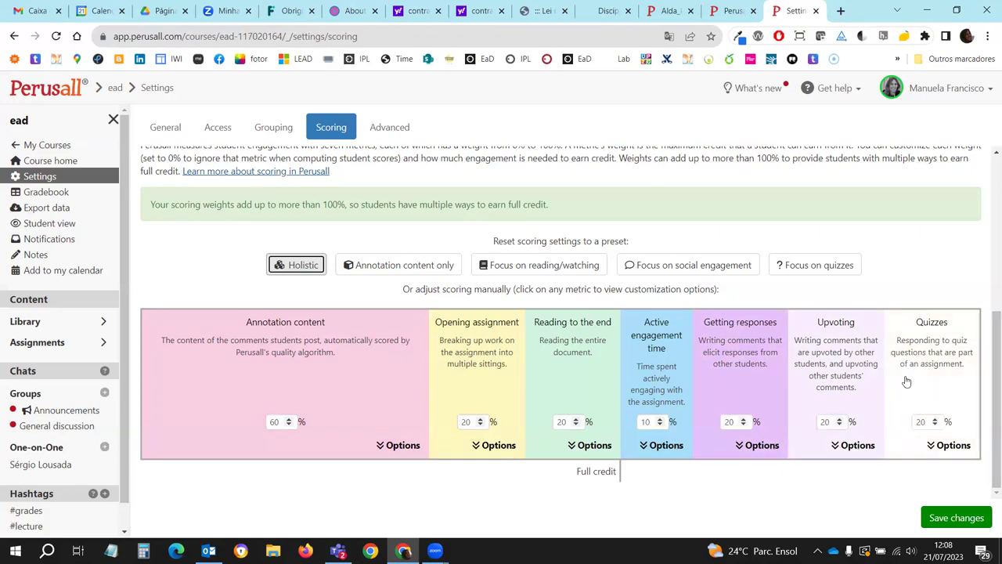
double_click(921, 422)
type("0")
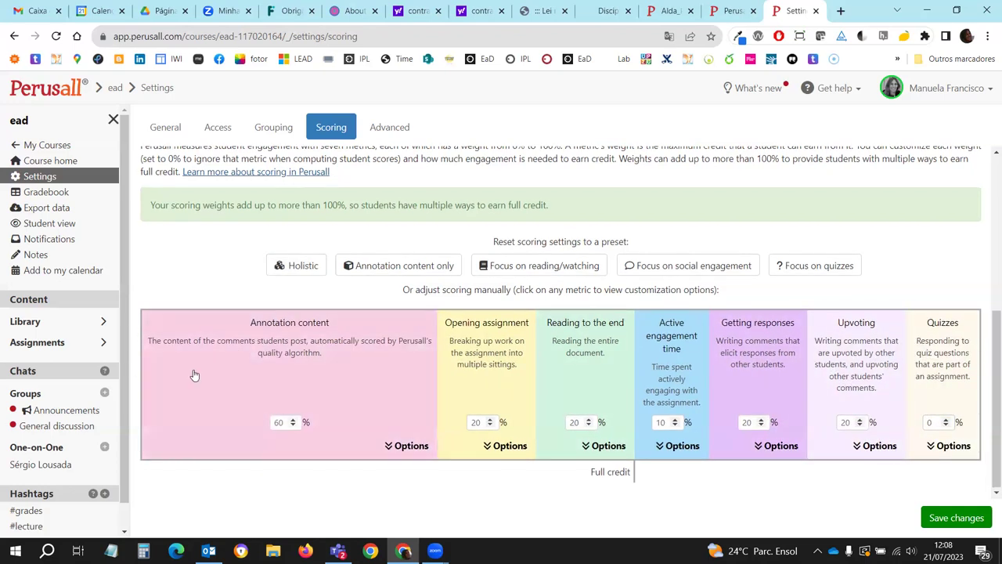
- Examine the Annotation content metric's options for the required number of high-quality comments and how credit is awarded
left_click(407, 446)
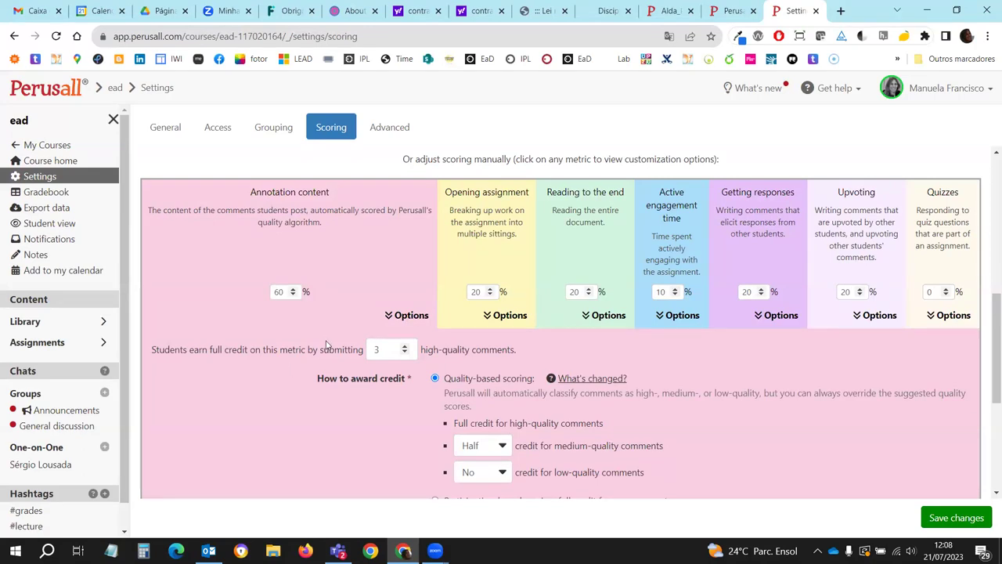
double_click(378, 350)
left_click(419, 321)
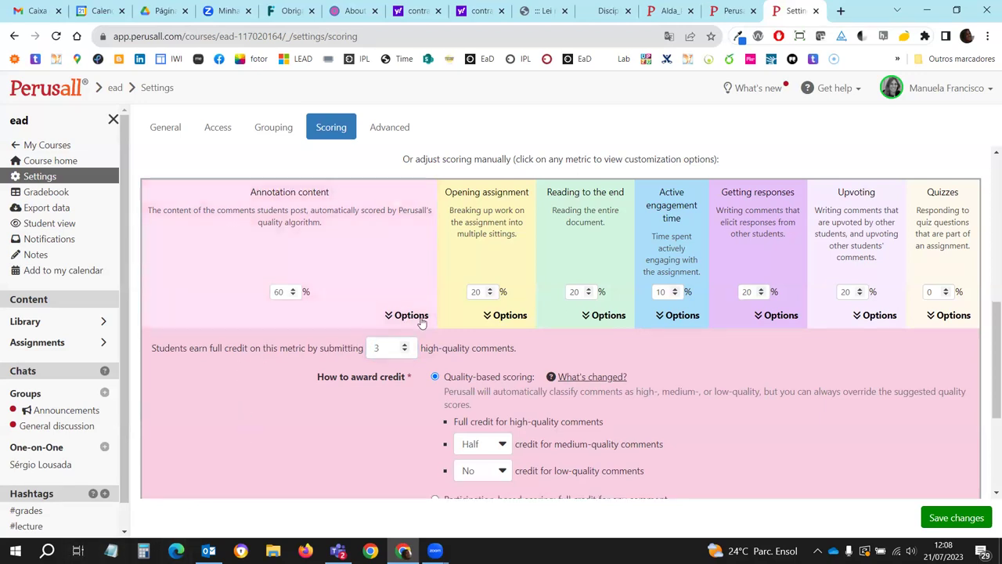
left_click(411, 315)
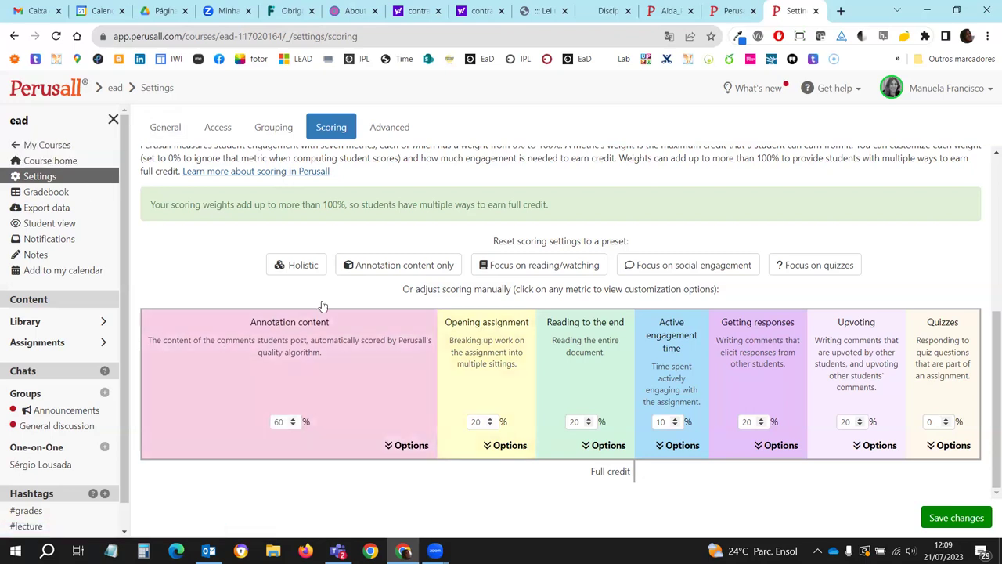
- Open the course gradebook and review all students' scores for Atividade 1.1 - Mitos do EaD
left_click(32, 196)
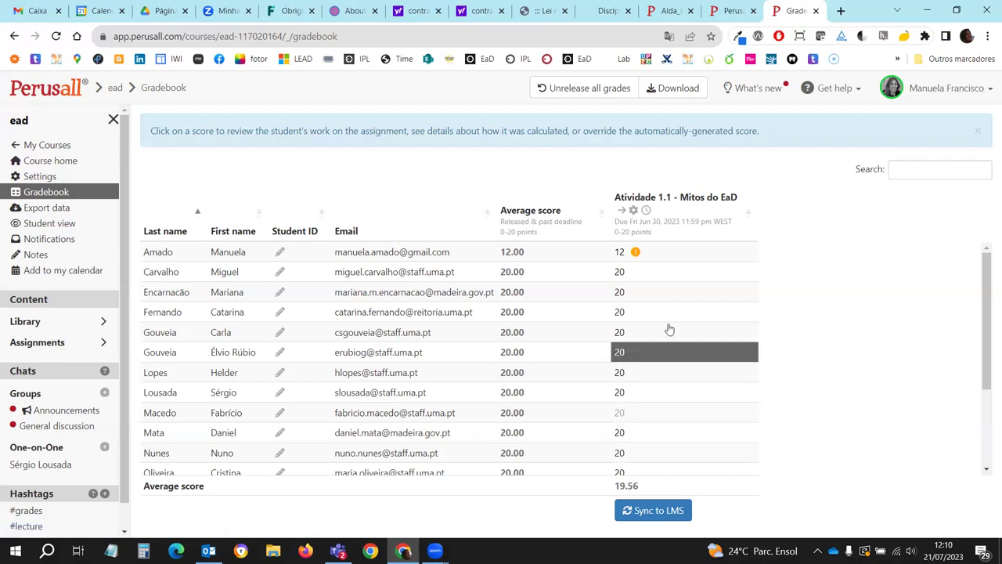
scroll(672, 282, "down", 2)
scroll(671, 353, "up", 3)
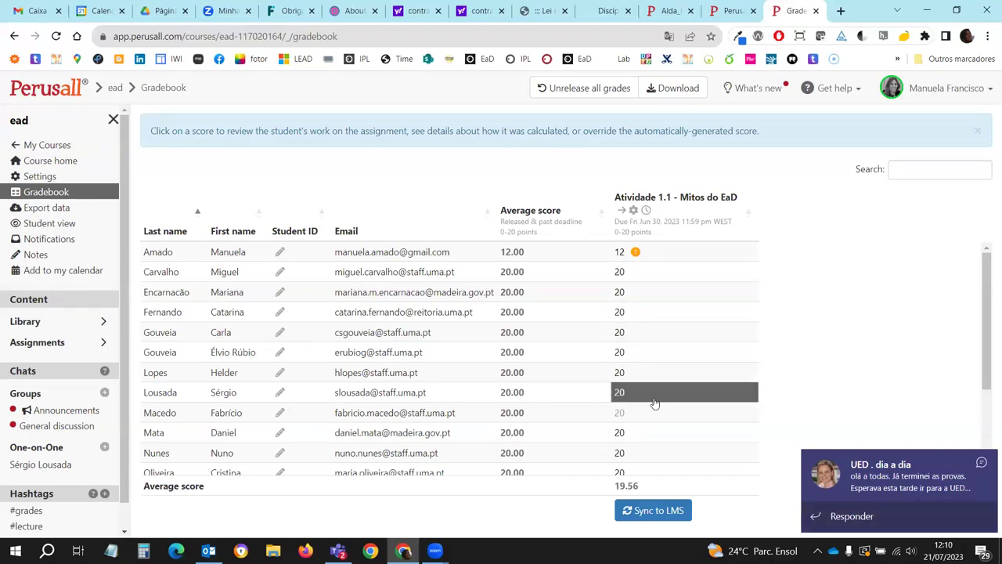
scroll(652, 419, "down", 1)
scroll(654, 423, "down", 1)
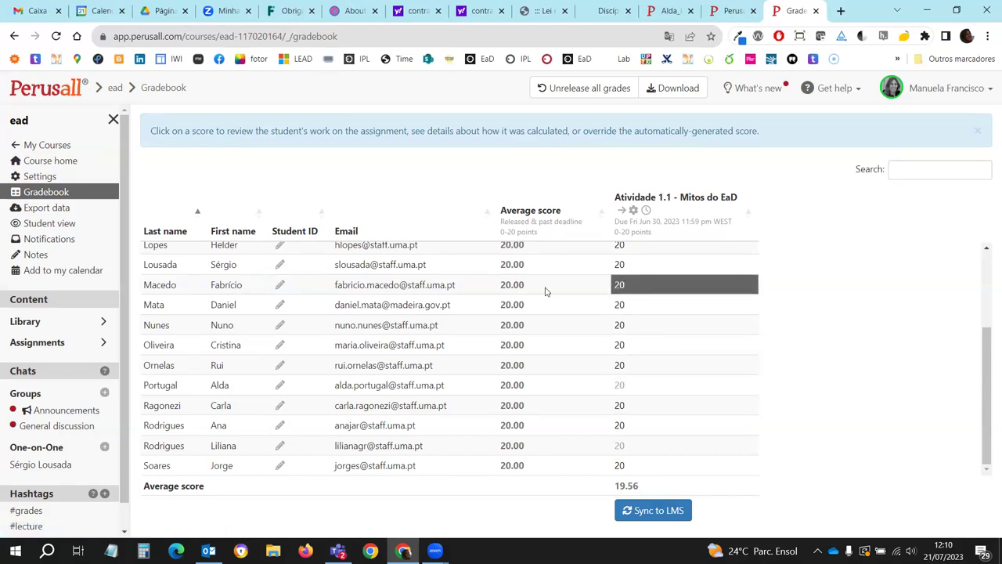
scroll(508, 313, "up", 3)
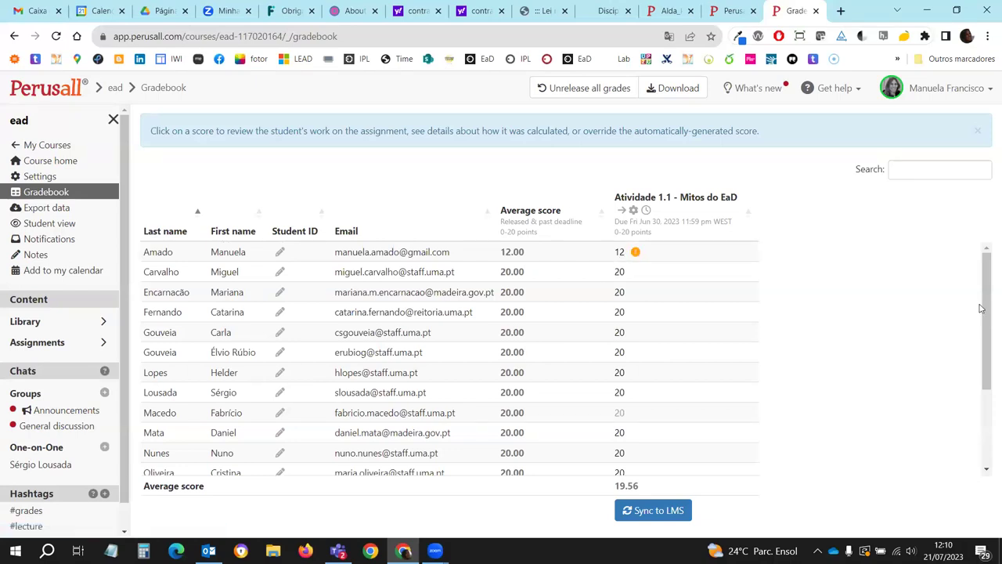
- Review how the second listed student's Atividade 1.1 score is calculated from the engagement metrics, and close the details
left_click(633, 273)
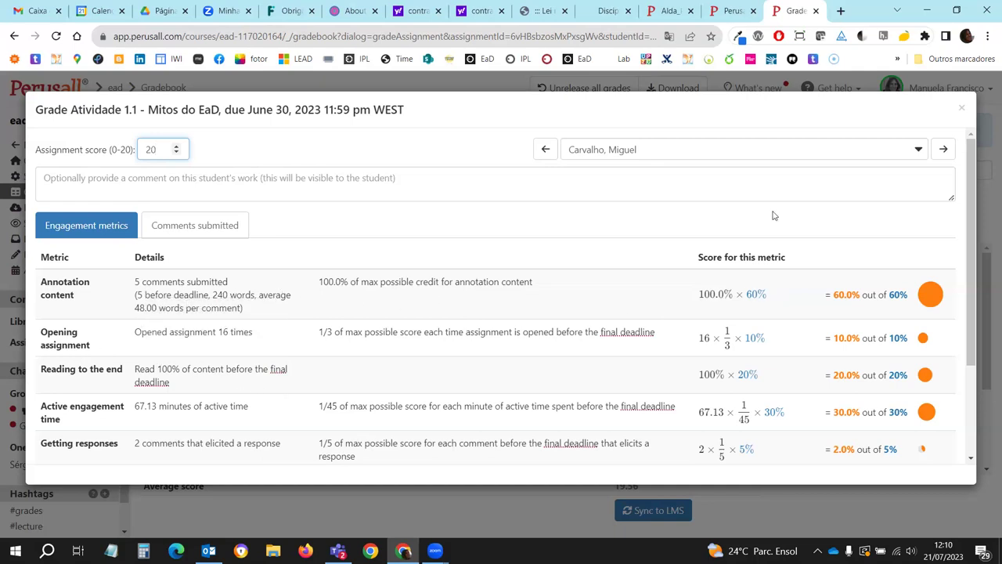
left_click(770, 111)
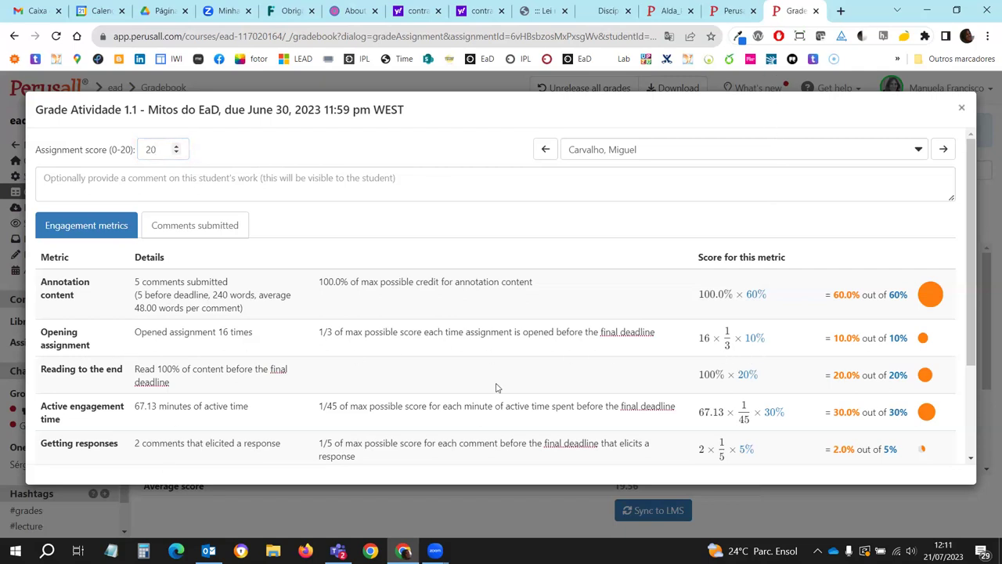
scroll(496, 387, "down", 3)
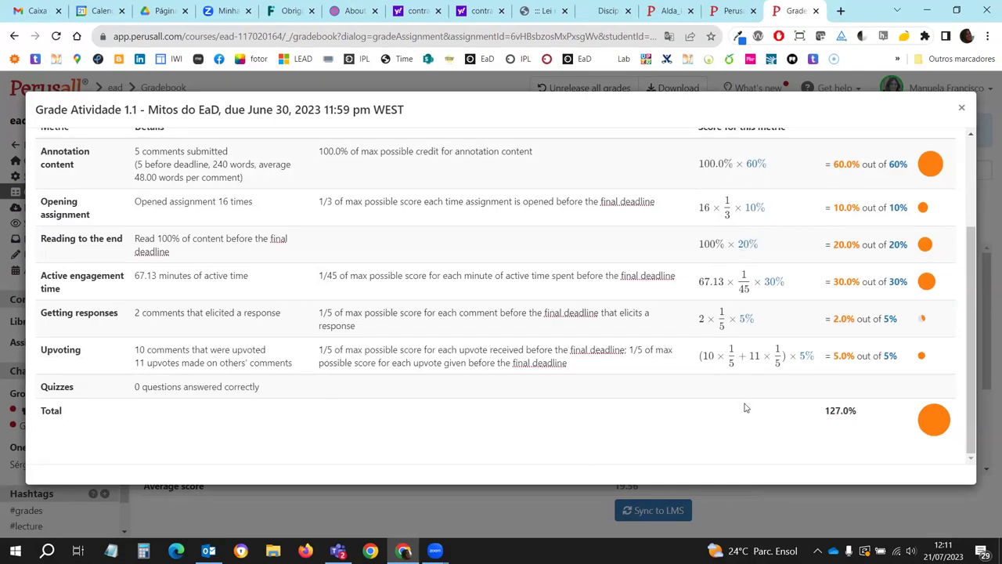
left_click(962, 108)
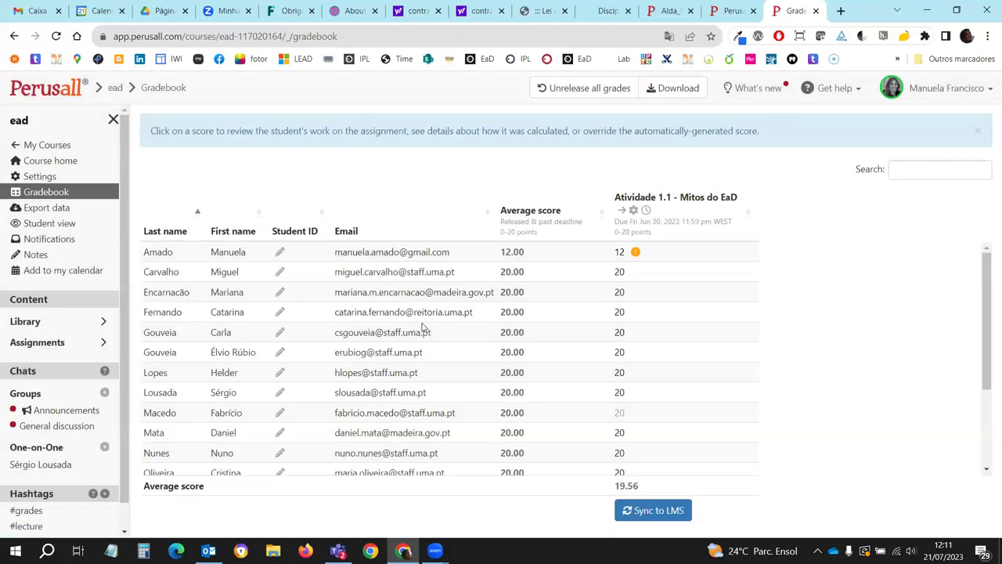
- Review the engagement metrics behind the first greyed-out Atividade 1.1 score in the gradebook, and close the details
left_click(619, 414)
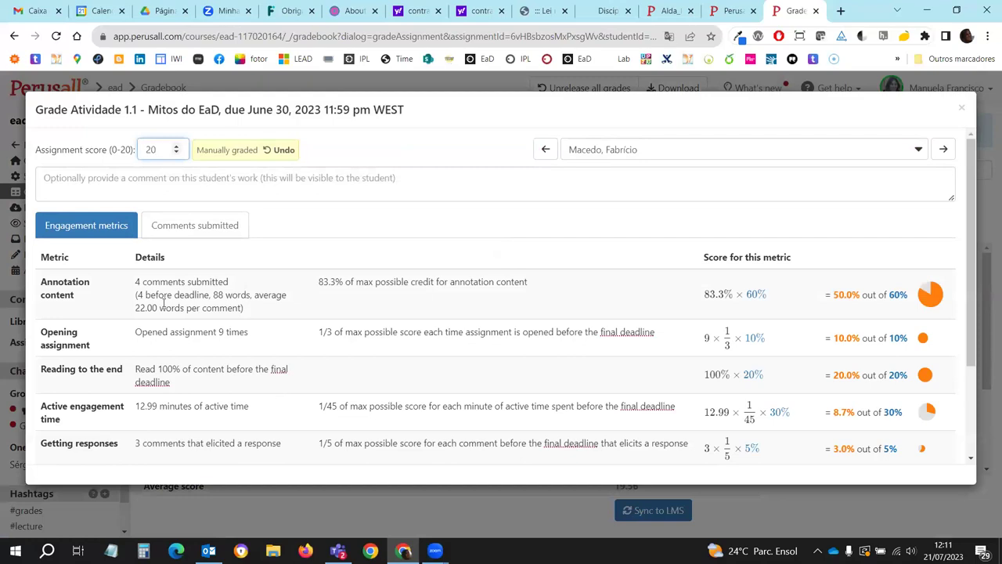
left_click(142, 280)
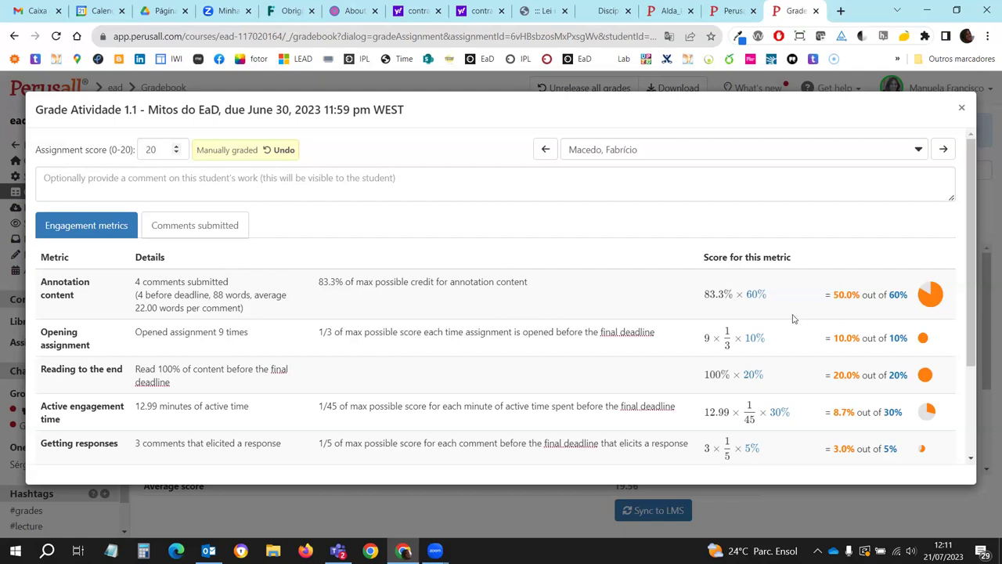
scroll(662, 383, "down", 3)
scroll(668, 423, "up", 3)
left_click(963, 109)
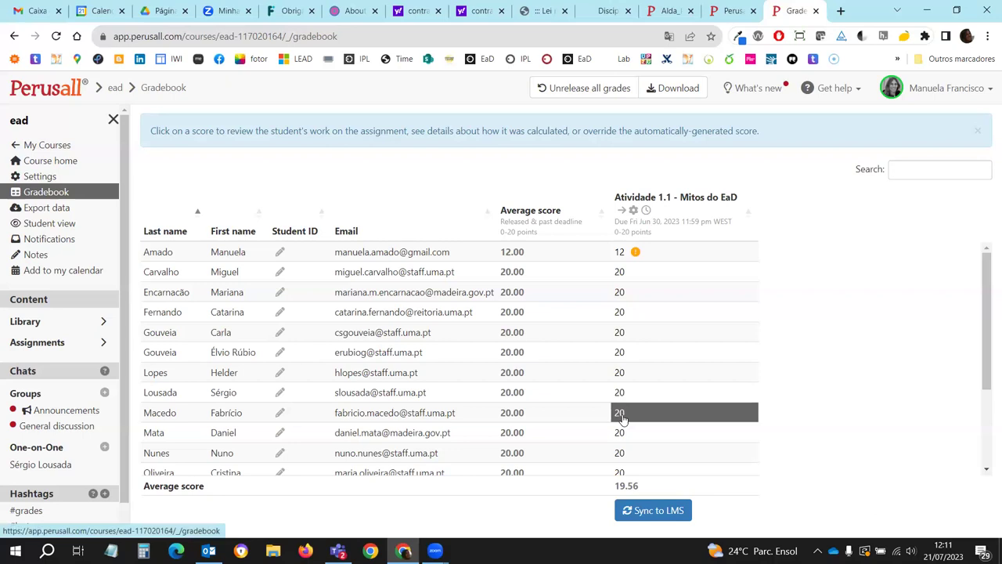
- Review the remaining Atividade 1.1 - Mitos do EaD scores in the gradebook, and open the course's scoring settings
scroll(623, 419, "down", 3)
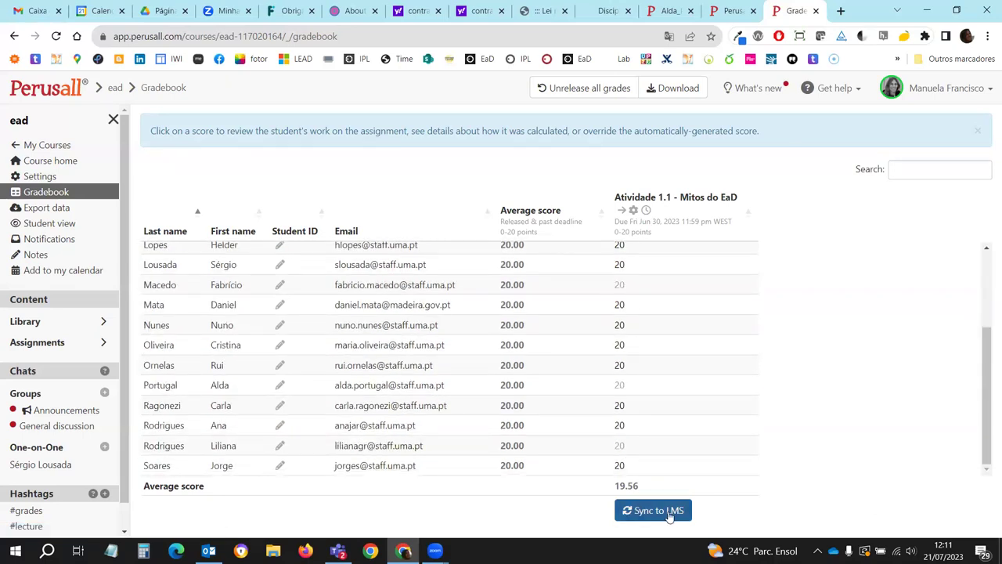
scroll(438, 353, "up", 3)
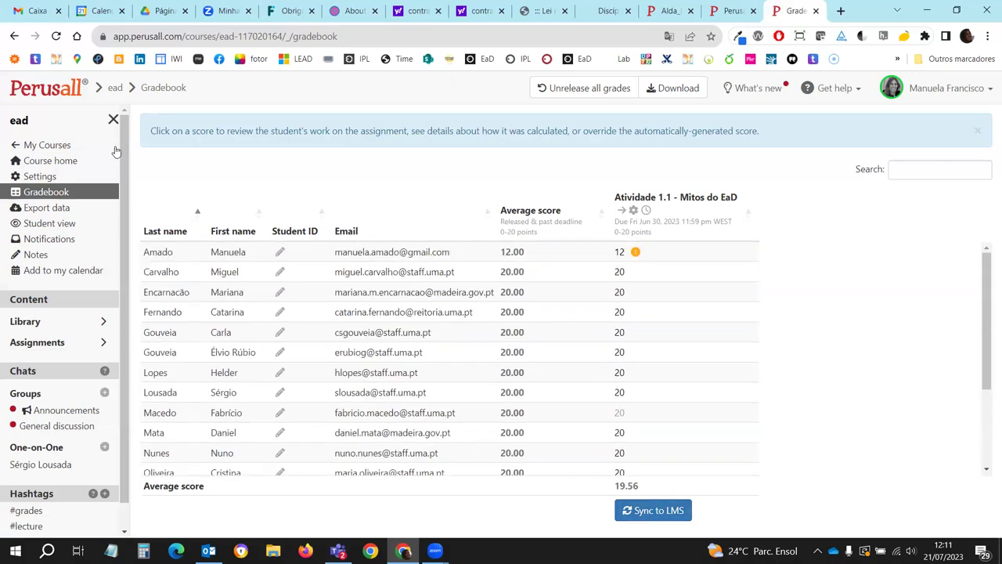
left_click(43, 178)
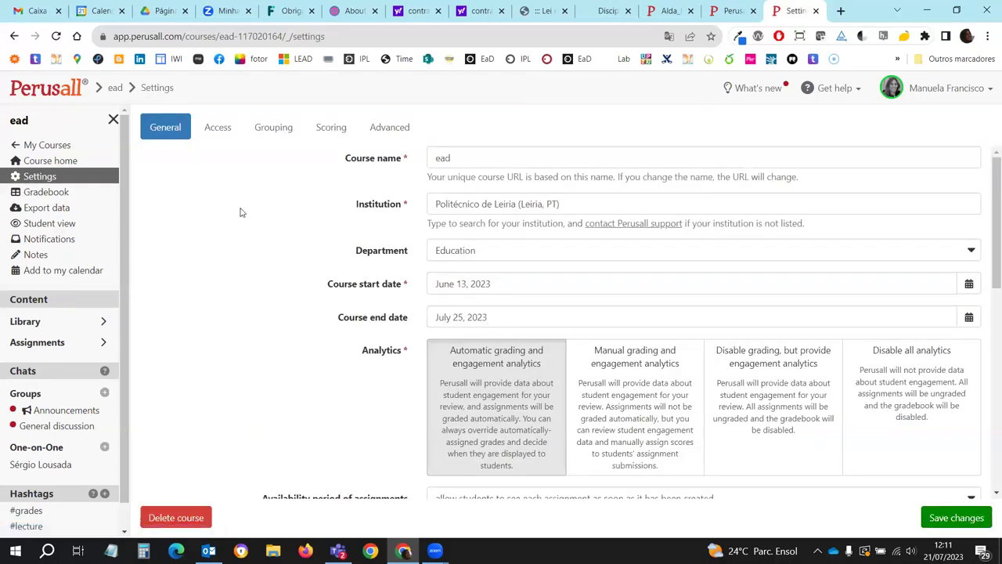
left_click(331, 126)
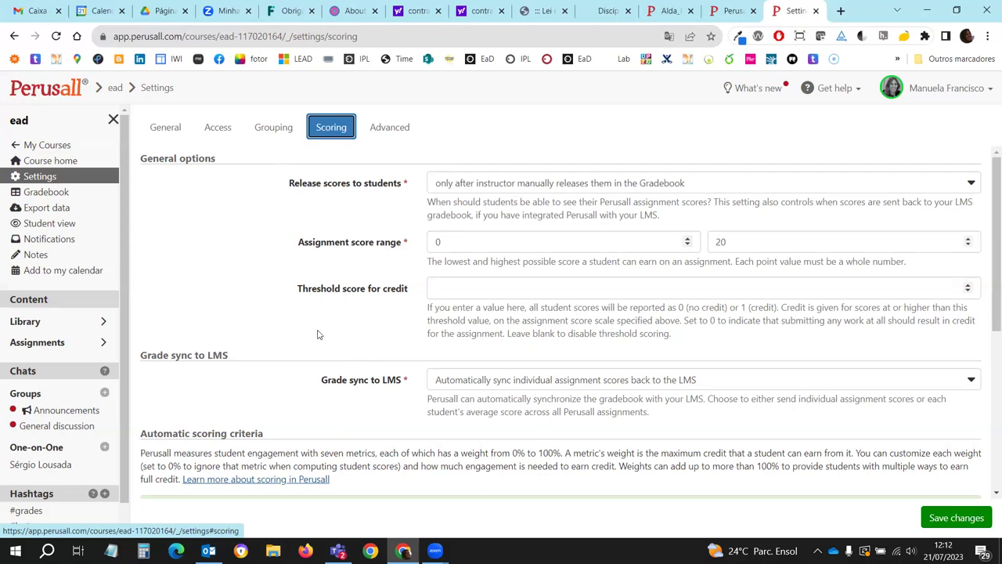
left_click(35, 254)
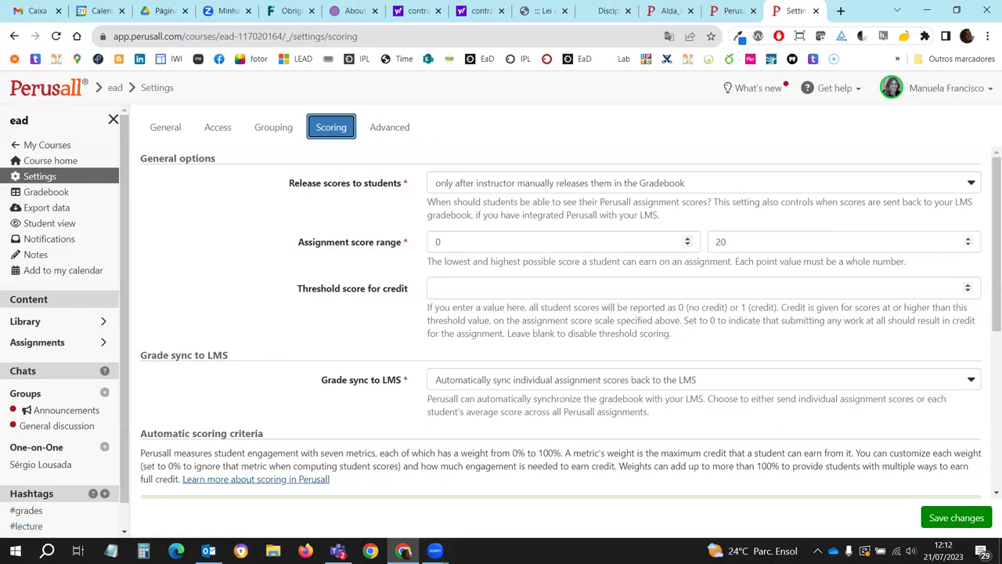
mouse_move(403, 550)
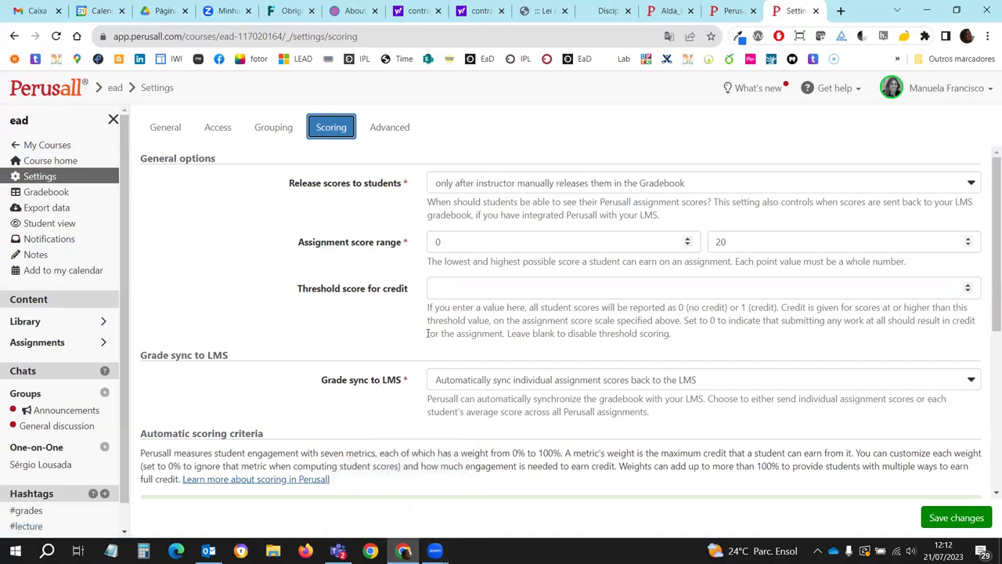
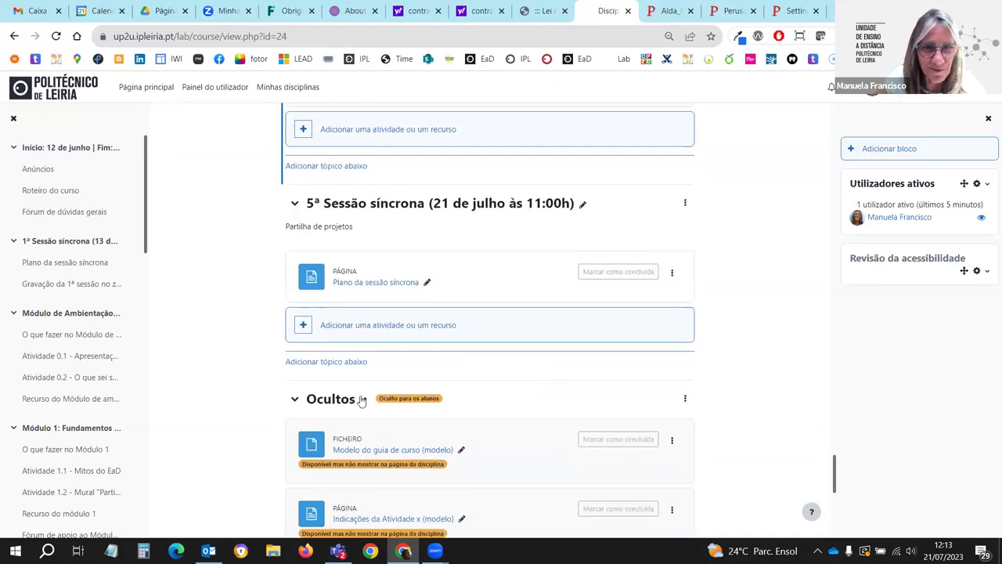
- Switch to Moodle, open Módulo 4's Atividade 4.1 - Reflexão Chat GPT forum, and read the topic Síntese da discussão criada pelo chatGPT
scroll(360, 401, "up", 4)
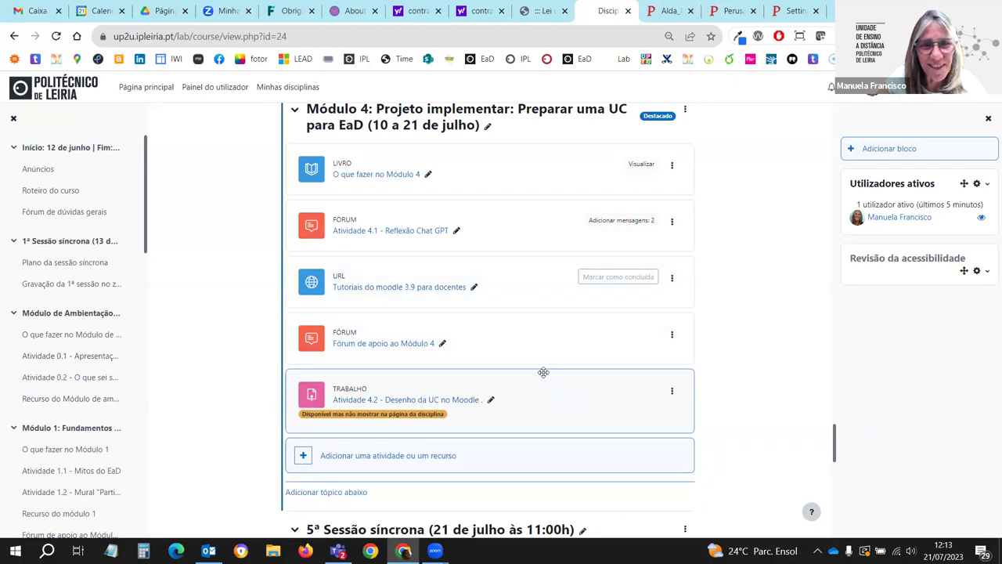
left_click(441, 234)
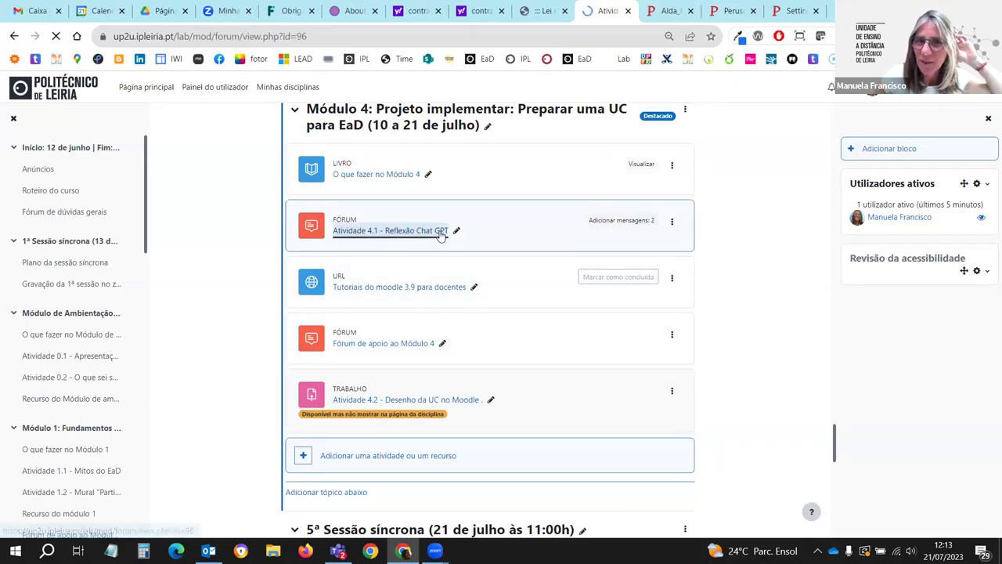
scroll(329, 306, "down", 3)
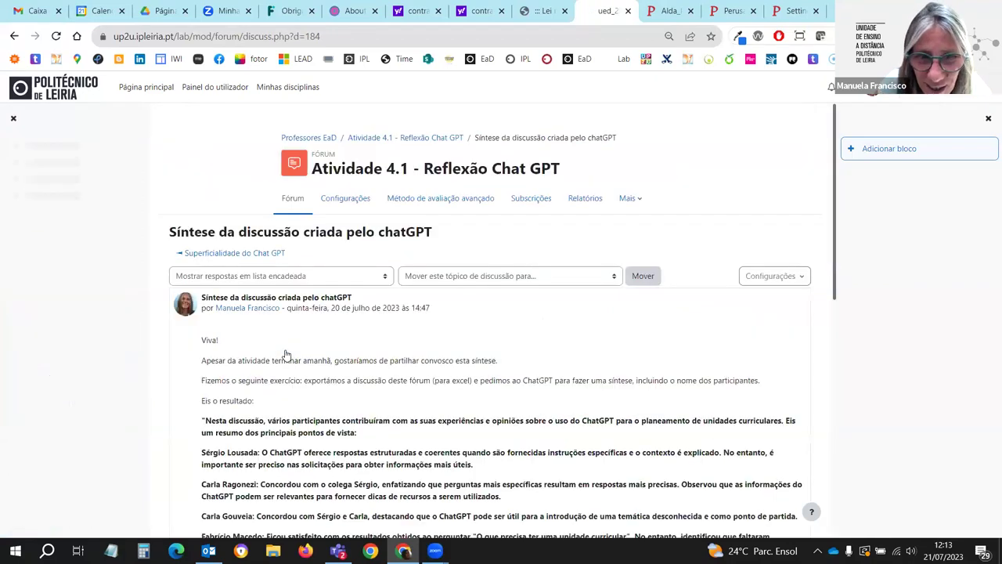
scroll(286, 355, "down", 3)
scroll(285, 355, "down", 1)
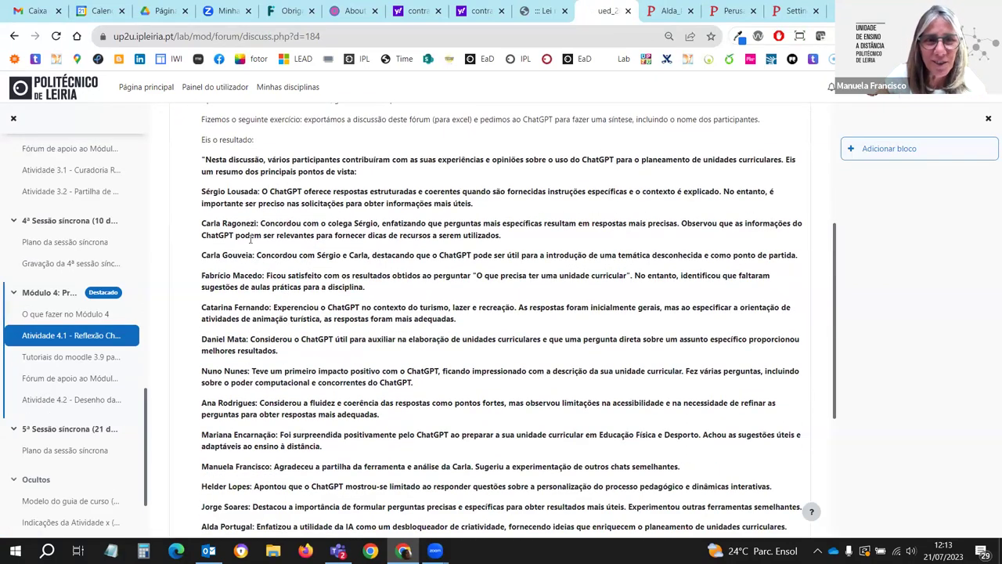
scroll(265, 342, "down", 2)
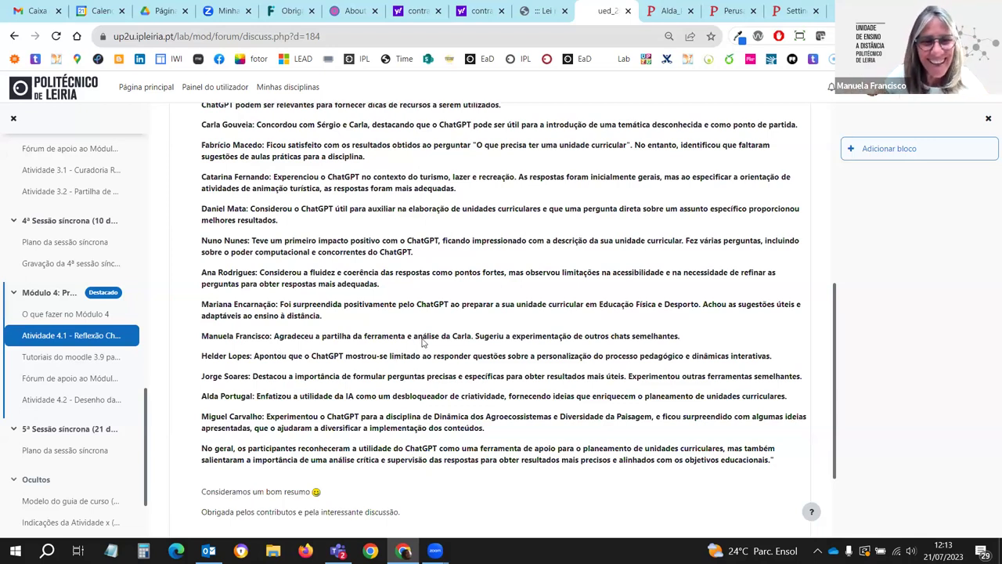
scroll(436, 403, "up", 4)
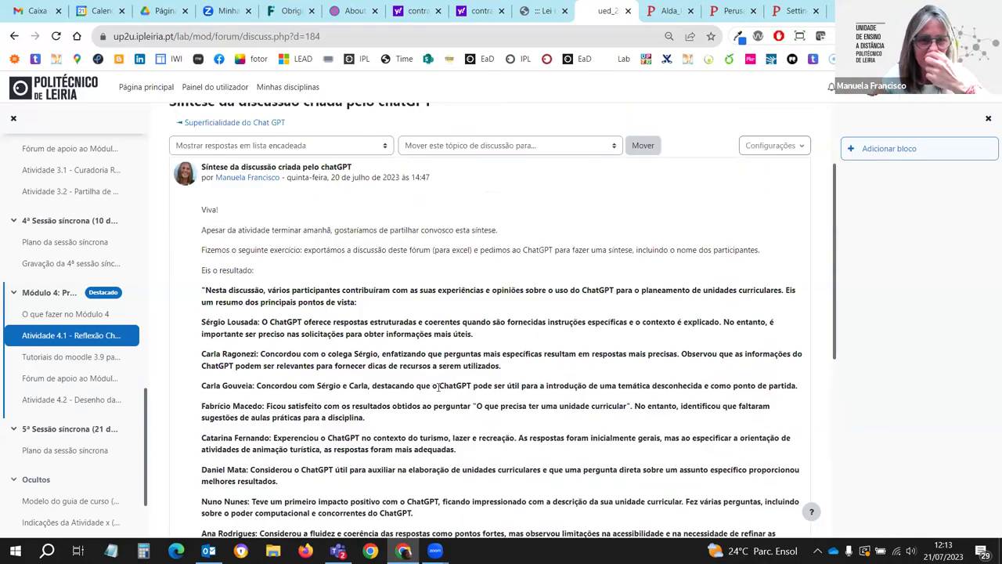
scroll(445, 391, "up", 2)
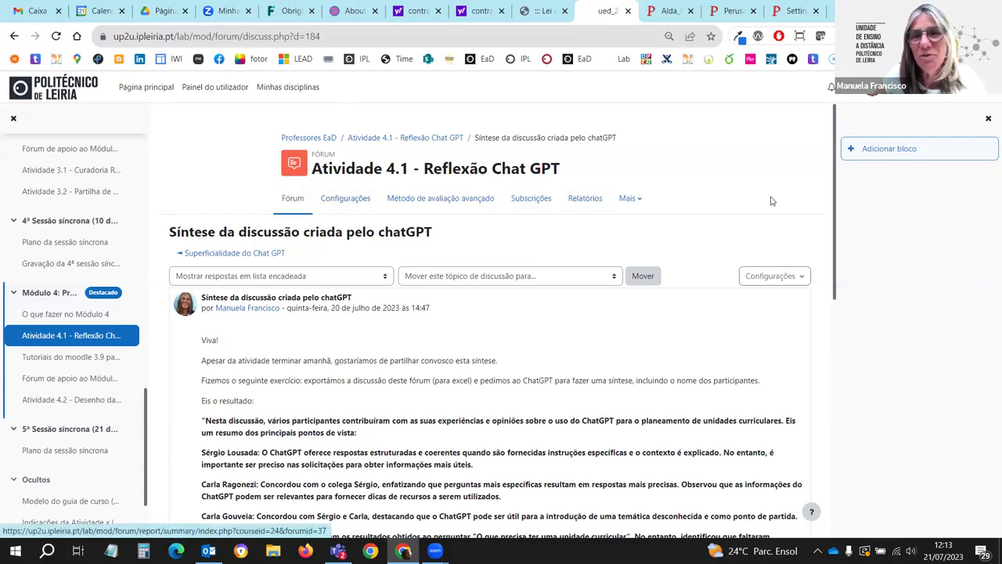
- Prepare a forum export in Microsoft Excel (.xlsx) format with Remover HTML enabled, and return to the forum without exporting
left_click(623, 199)
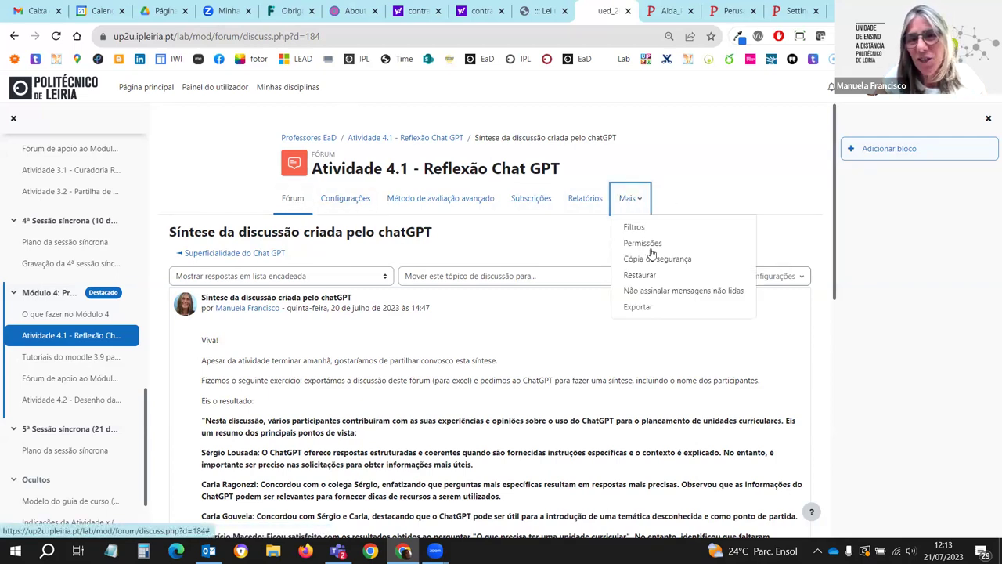
left_click(647, 310)
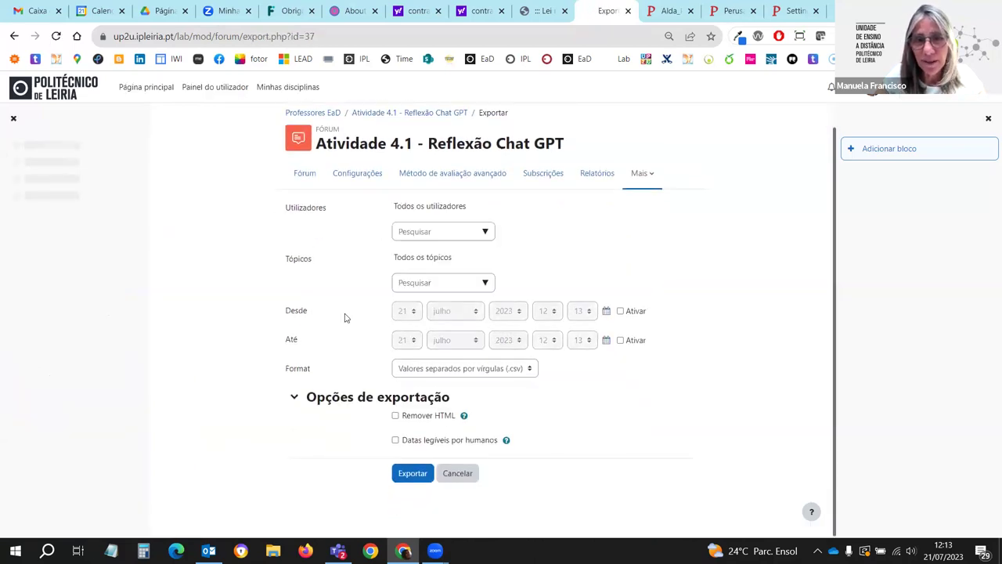
left_click(448, 369)
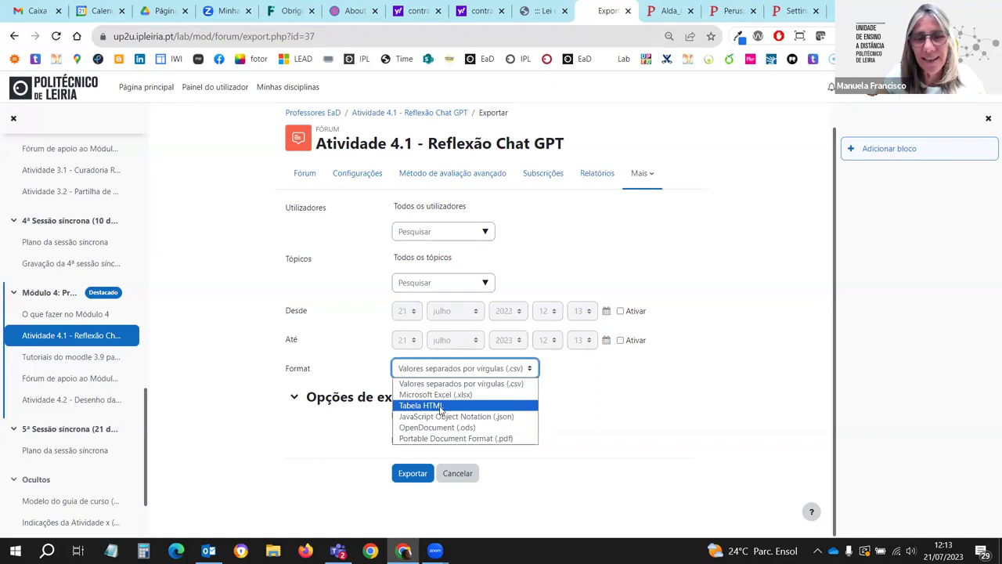
left_click(440, 396)
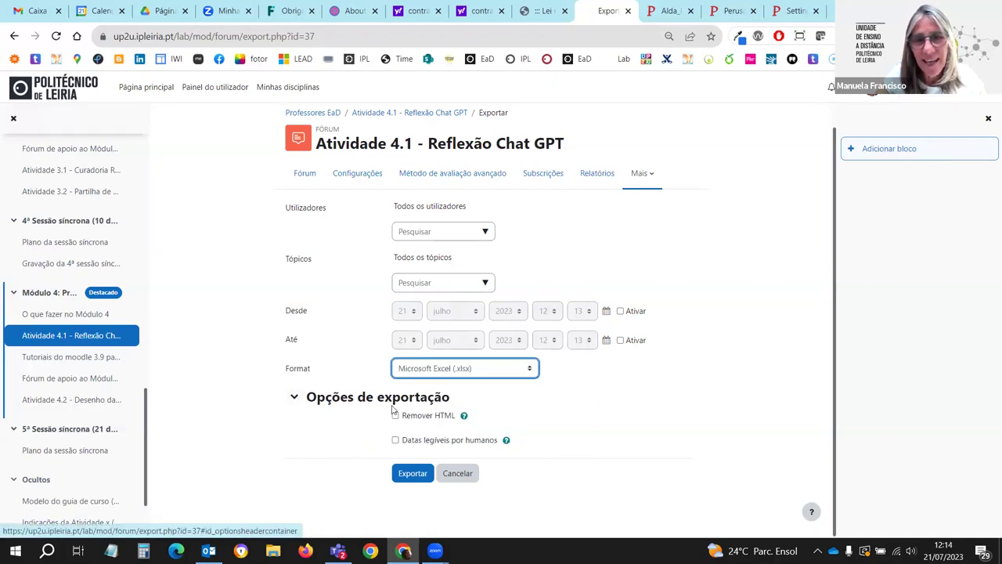
left_click(395, 417)
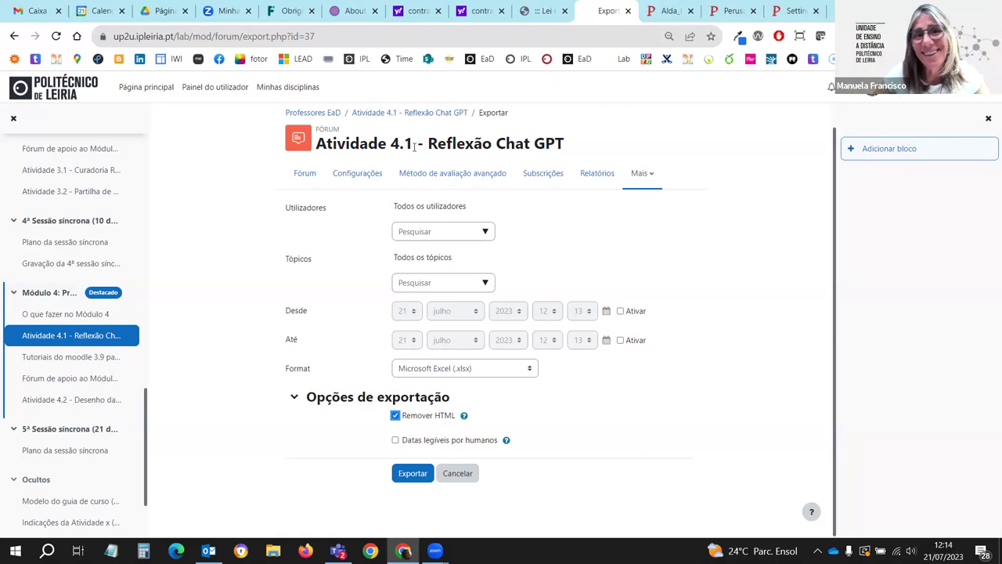
left_click(384, 115)
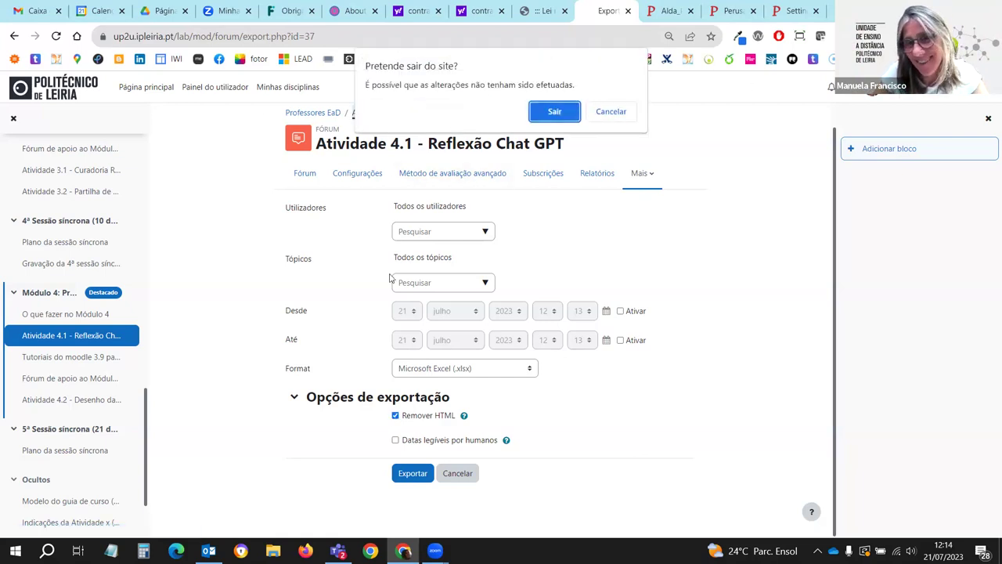
left_click(551, 111)
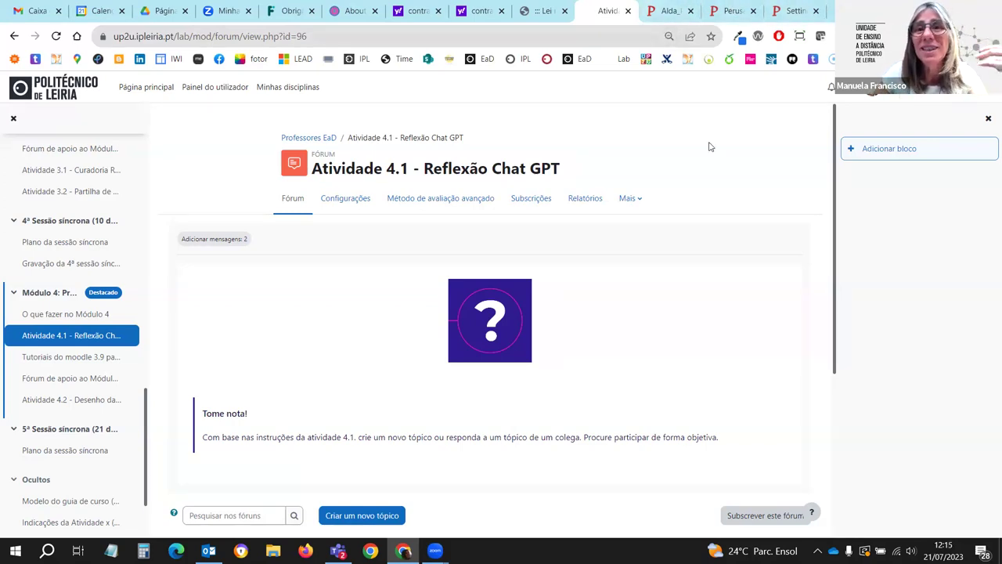
- Open the forum topic Superficialidade do Chat GPT and view the grades available for its opening post, keeping the current grade
scroll(679, 180, "down", 3)
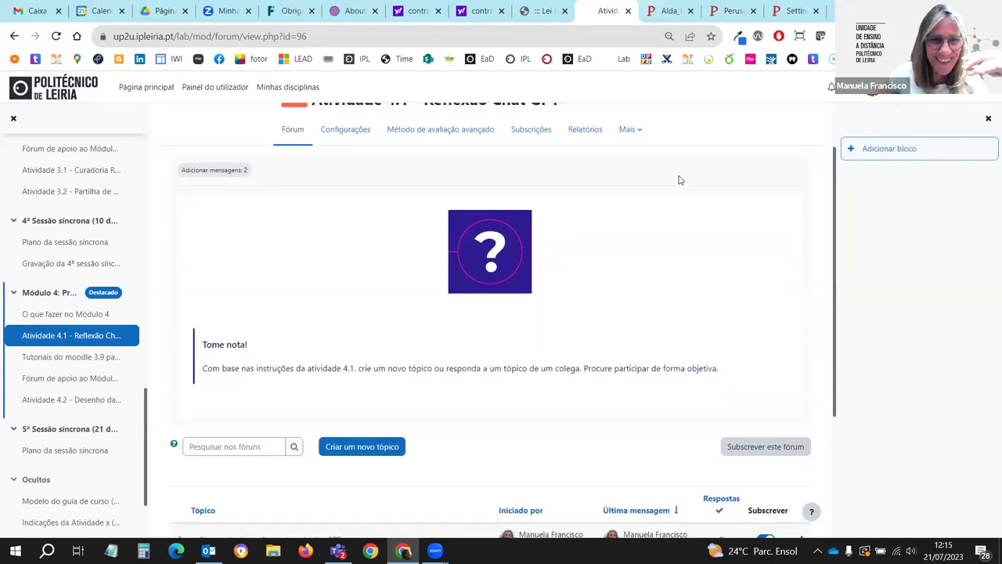
scroll(327, 338, "down", 1)
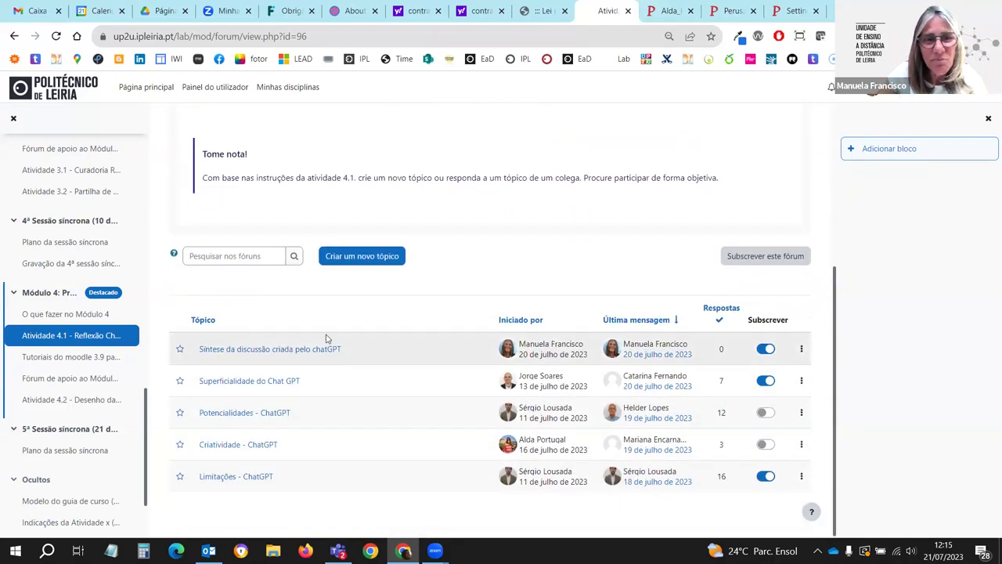
left_click(290, 382)
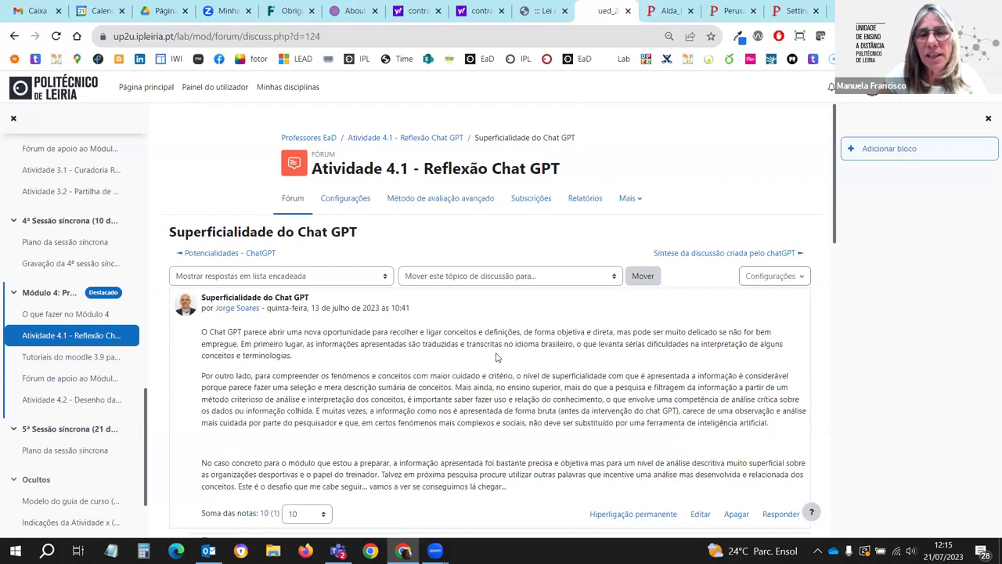
scroll(504, 349, "down", 2)
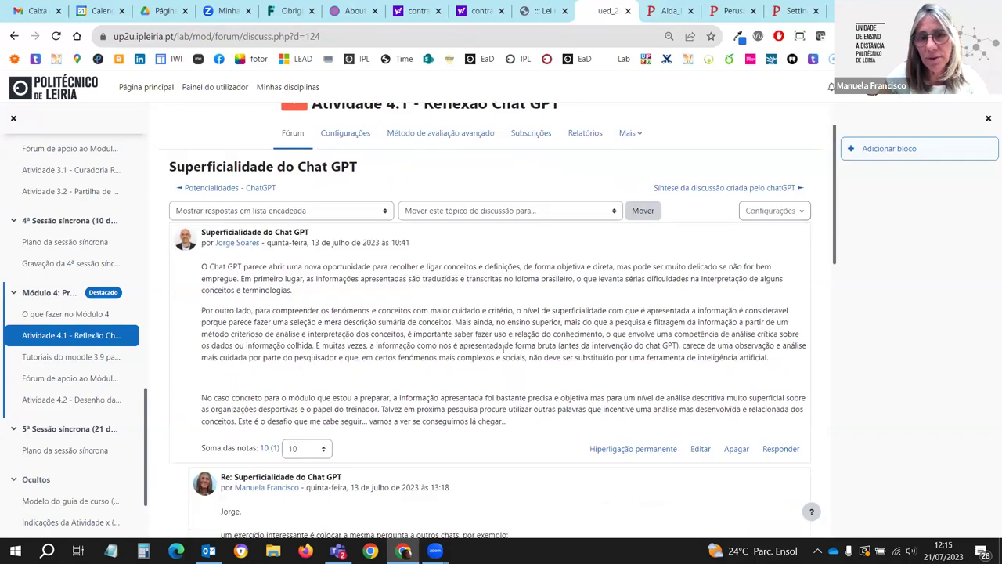
left_click(306, 382)
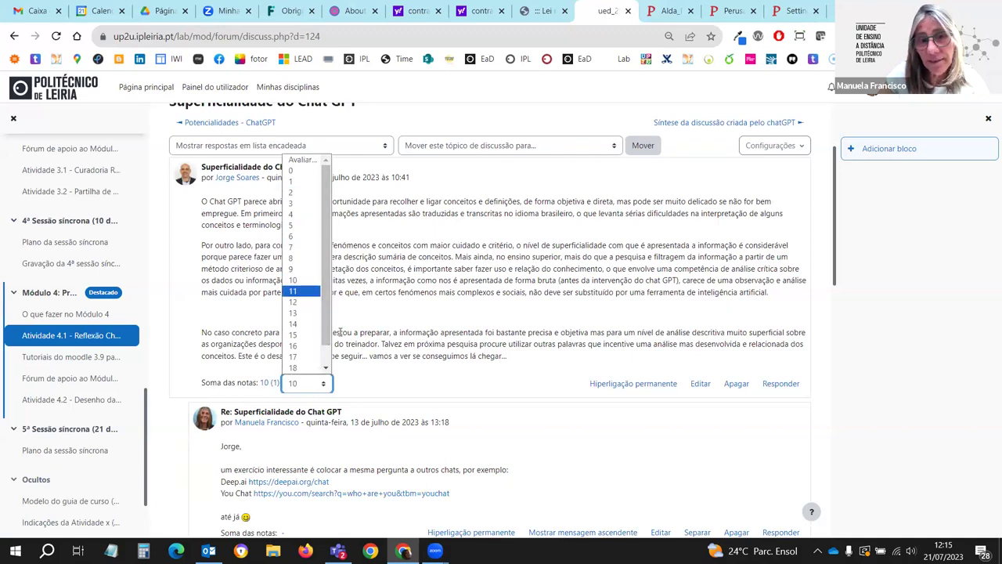
scroll(326, 338, "down", 1)
left_click(454, 314)
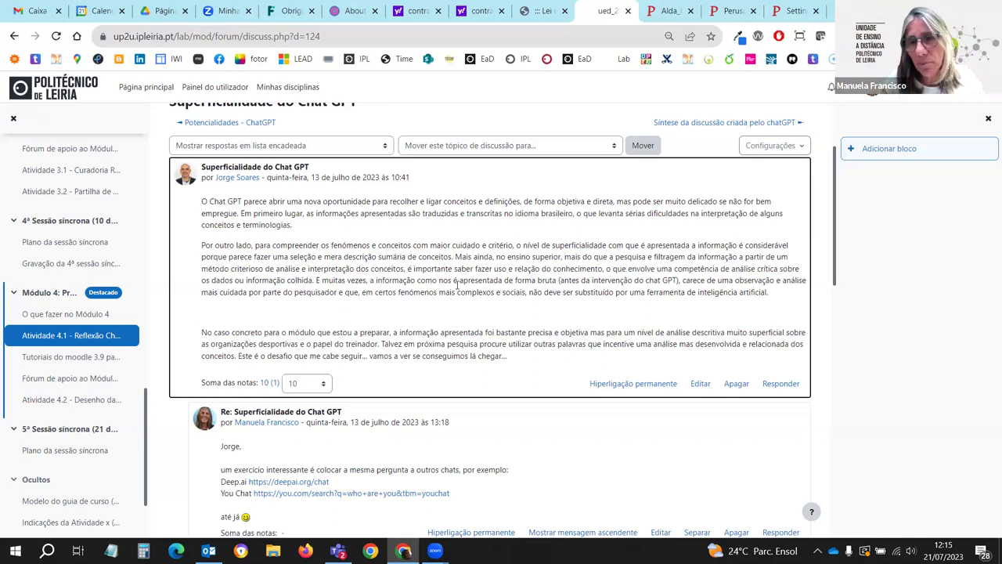
- Examine the opening post together with its grade total and rating scale, and close the scale without changing the grade
scroll(408, 286, "up", 2)
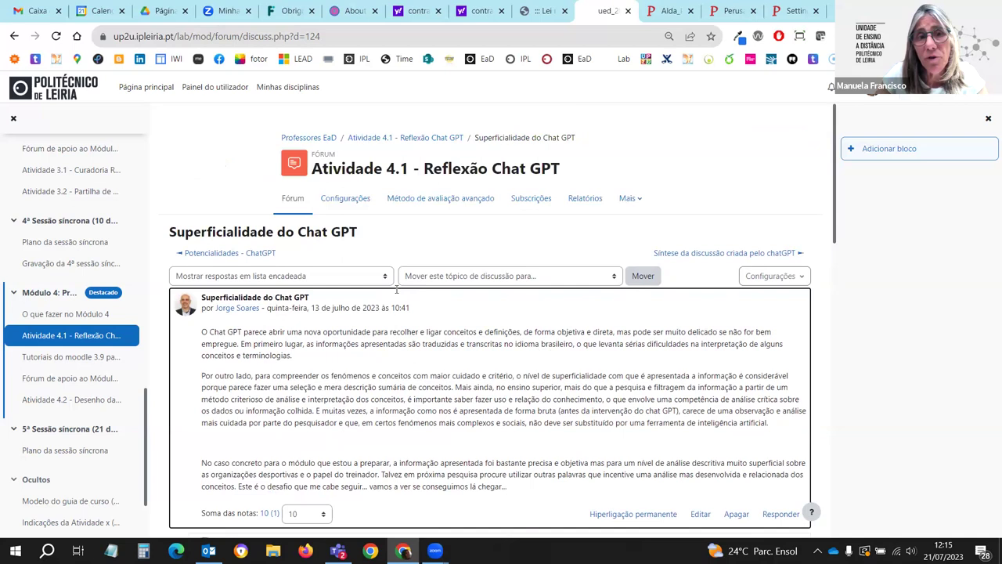
scroll(400, 288, "down", 3)
scroll(395, 286, "up", 2)
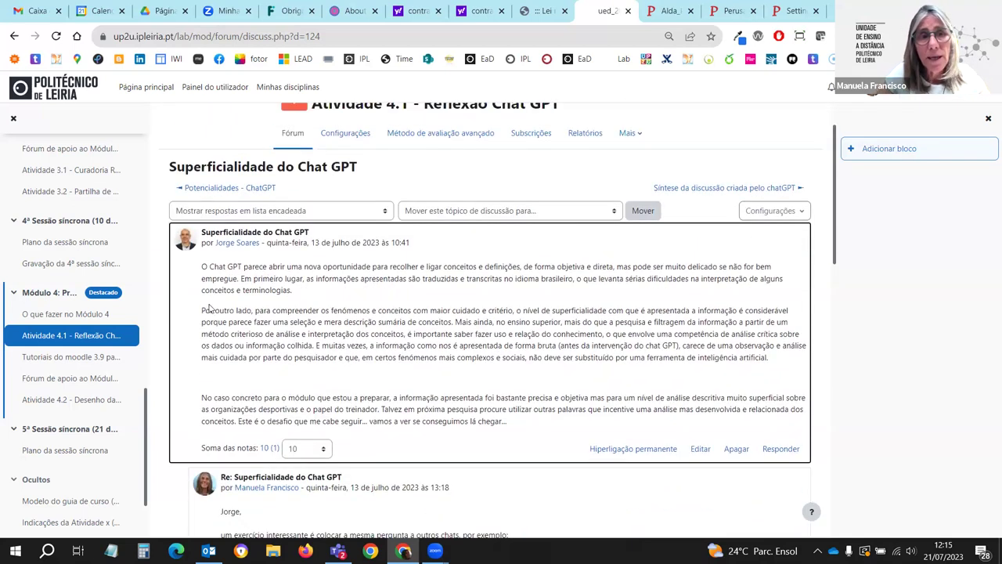
scroll(352, 329, "down", 1)
scroll(392, 294, "down", 1)
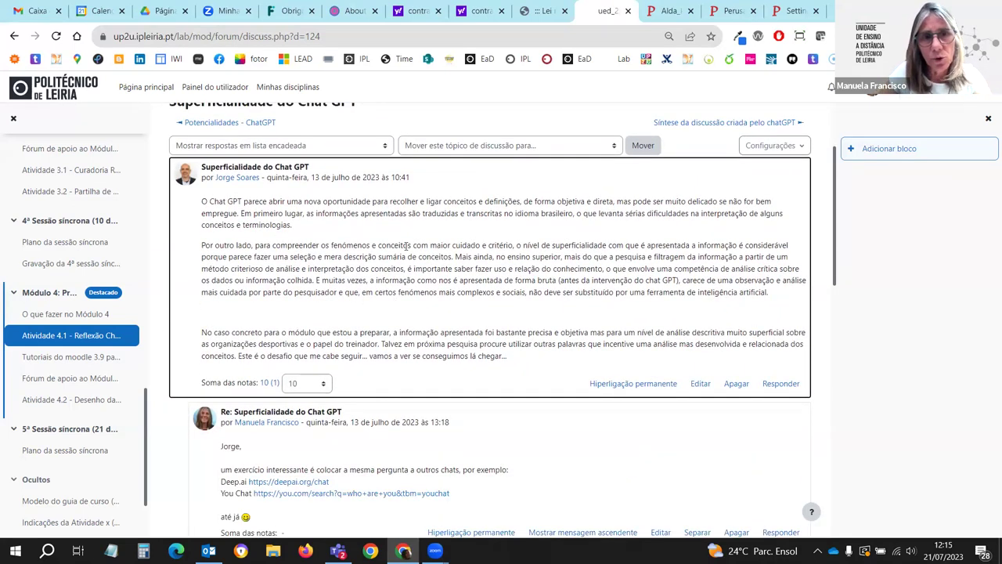
scroll(406, 245, "down", 2)
left_click(291, 322)
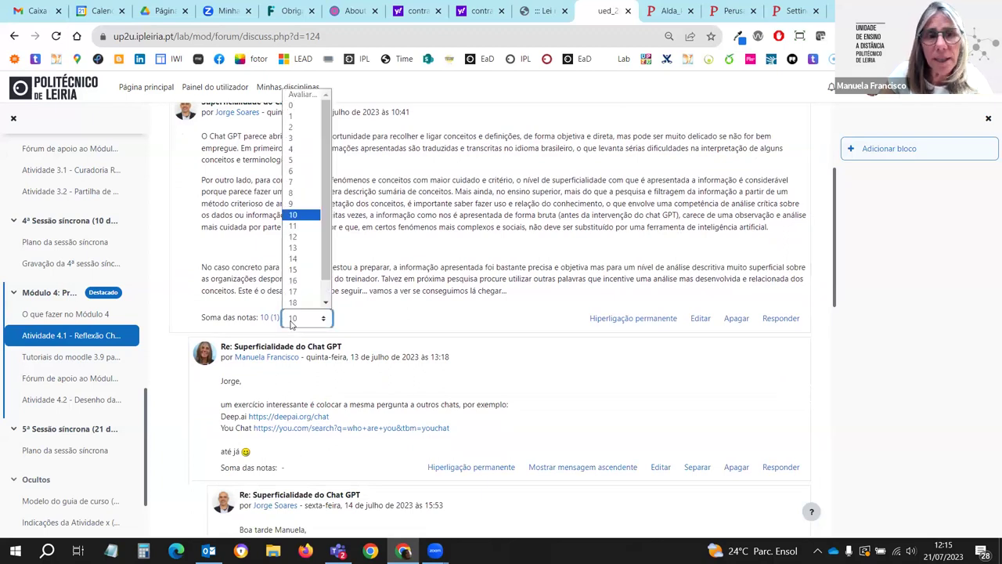
left_click(411, 262)
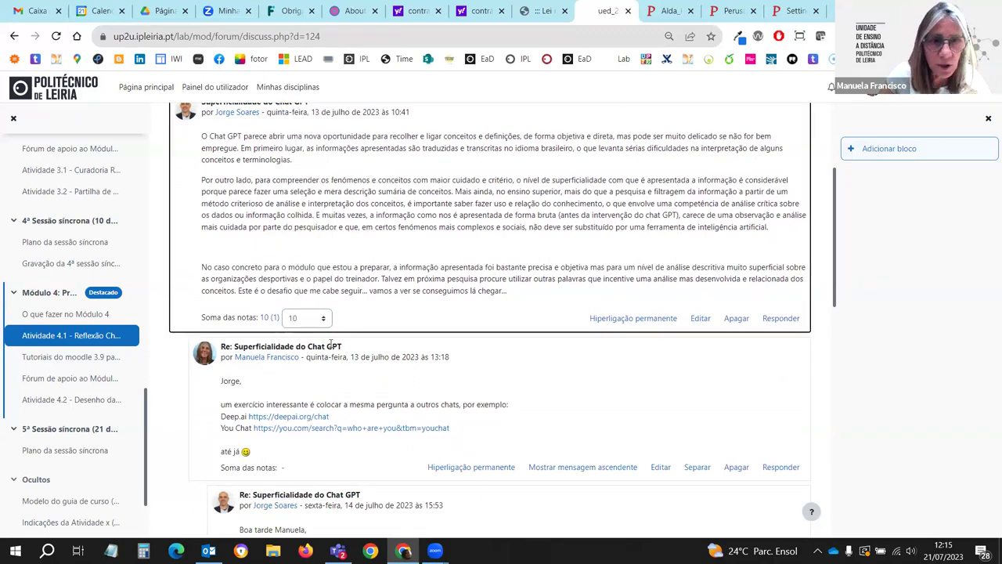
scroll(337, 347, "down", 2)
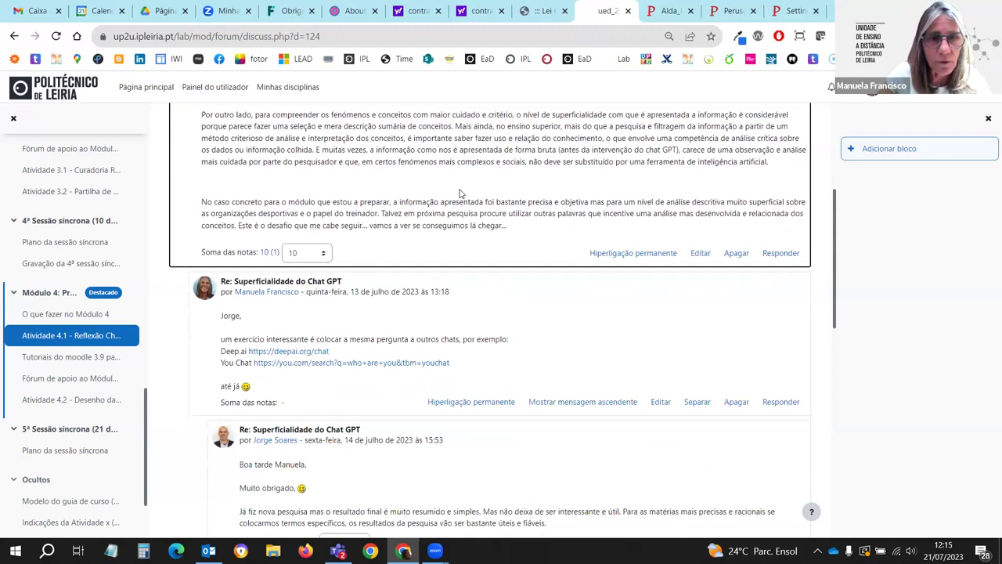
left_click(300, 253)
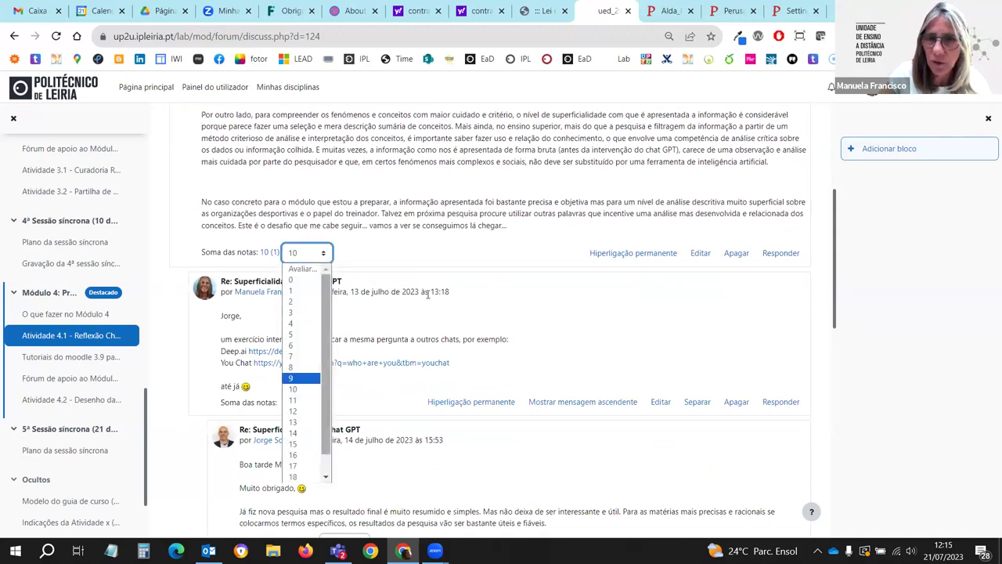
left_click(503, 191)
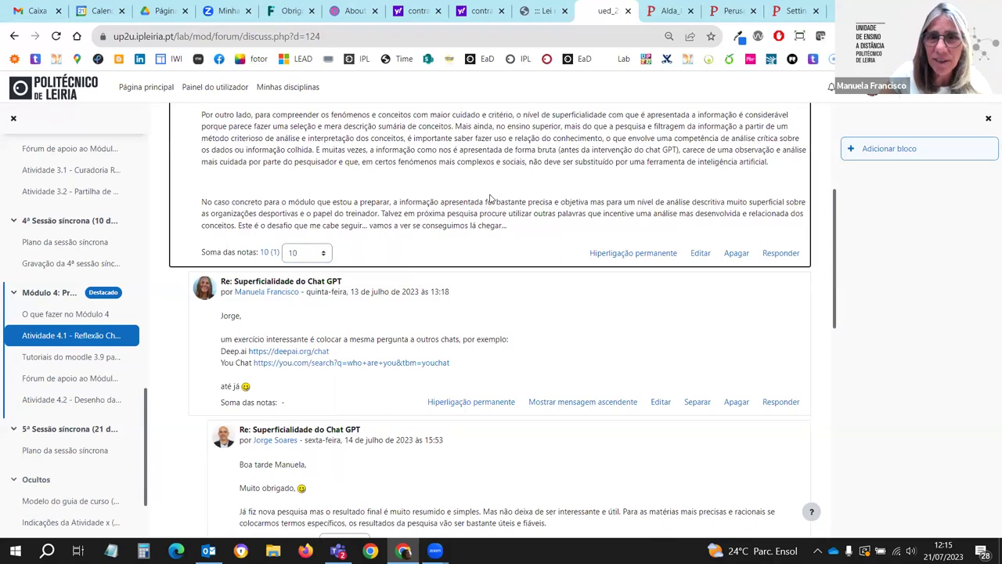
- Look through the graded replies in the Superficialidade do Chat GPT topic and go back to its opening post
scroll(490, 198, "down", 7)
scroll(483, 232, "down", 3)
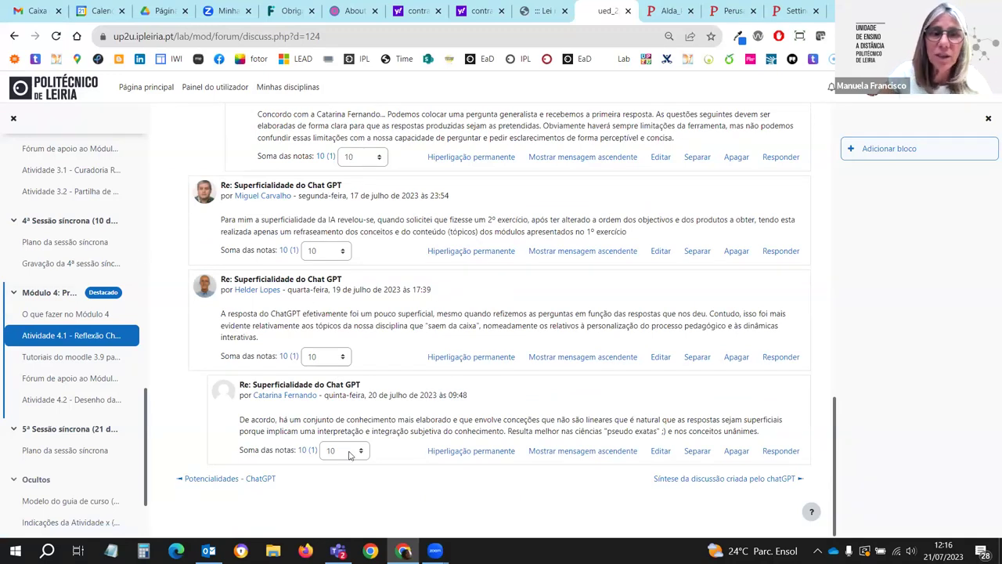
scroll(499, 331, "up", 1)
scroll(499, 331, "up", 15)
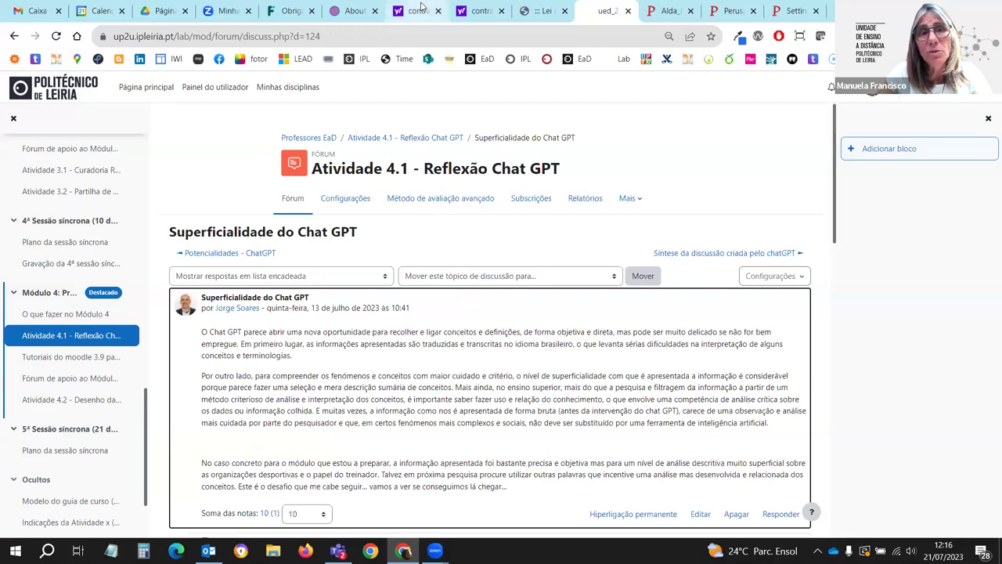
- Return to the Professores EaD course page and look over its sections, including the hidden Ocultos section
left_click(319, 139)
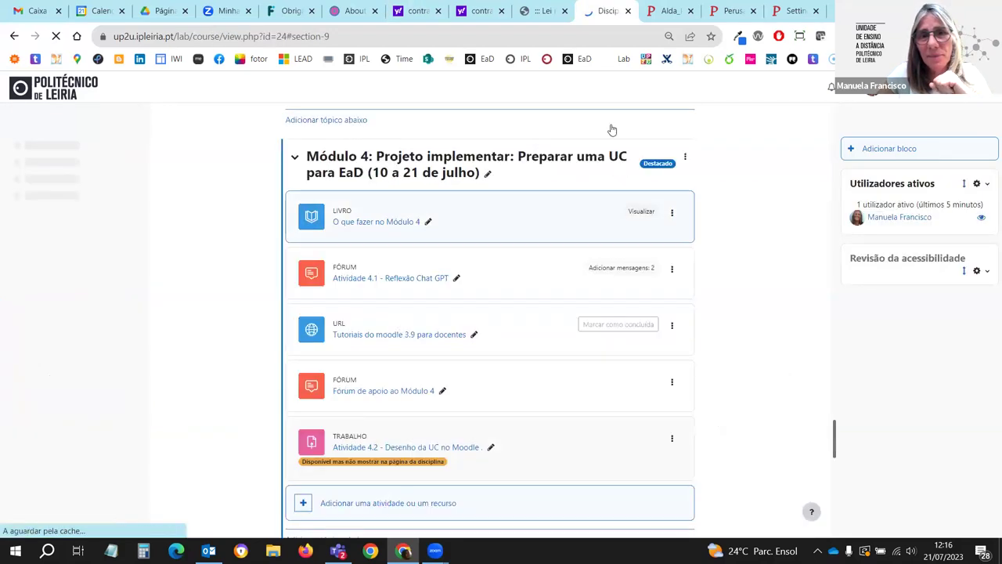
scroll(537, 209, "up", 15)
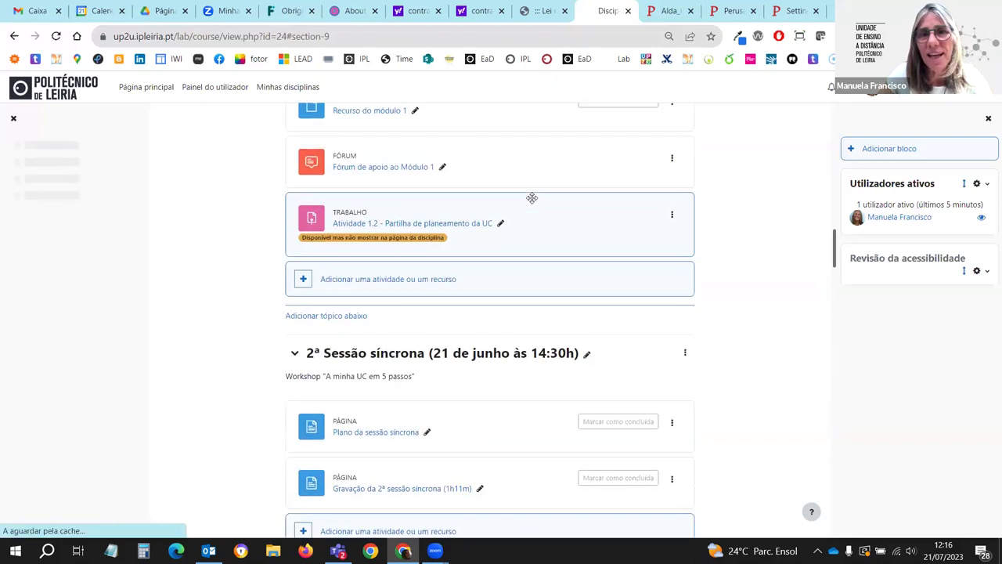
scroll(532, 202, "up", 3)
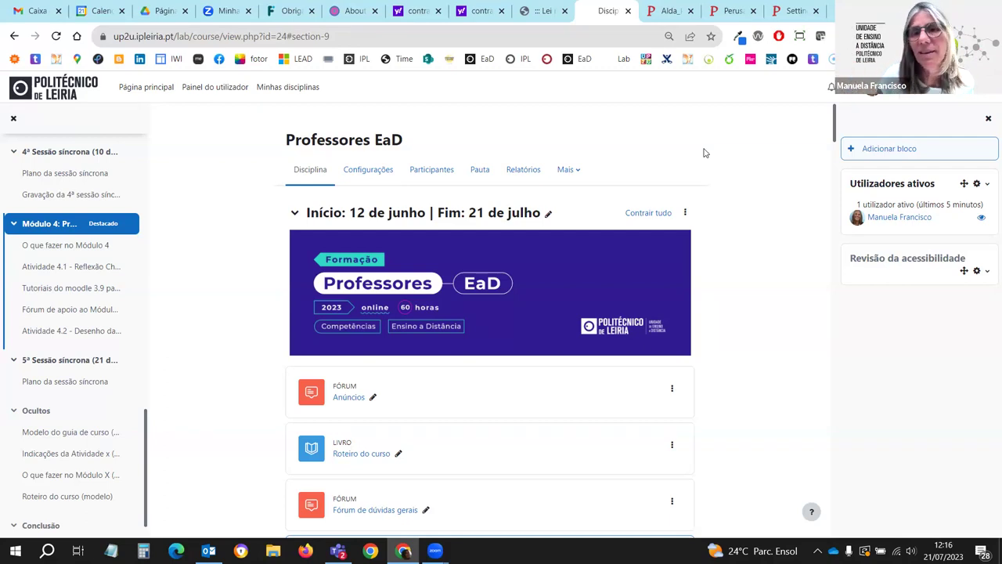
left_click_drag(835, 133, 853, 517)
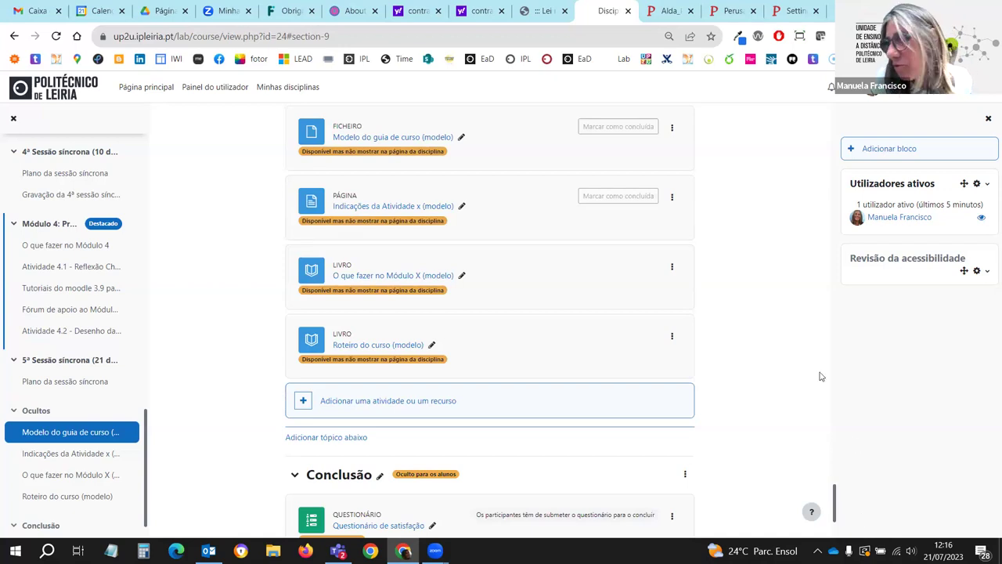
scroll(728, 352, "up", 3)
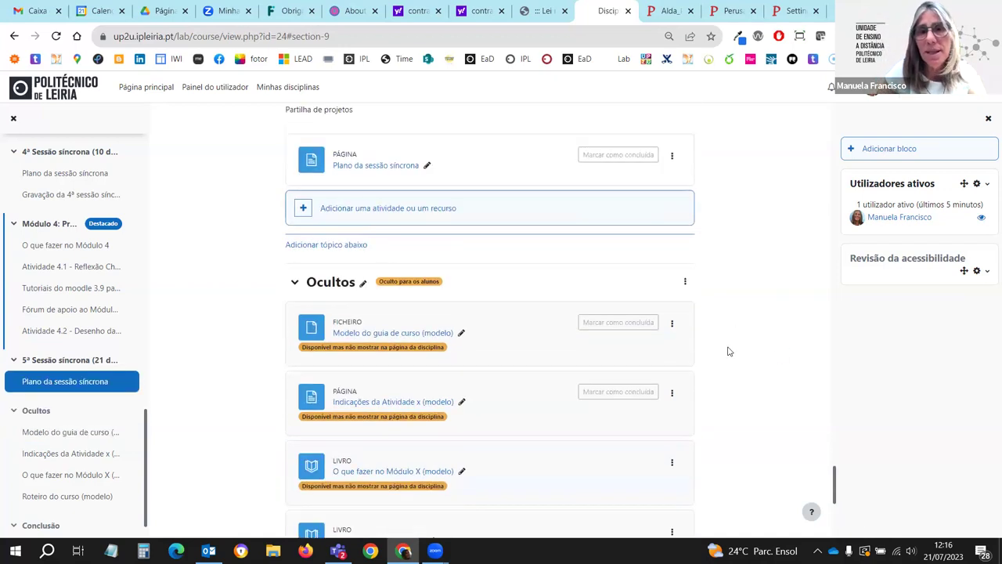
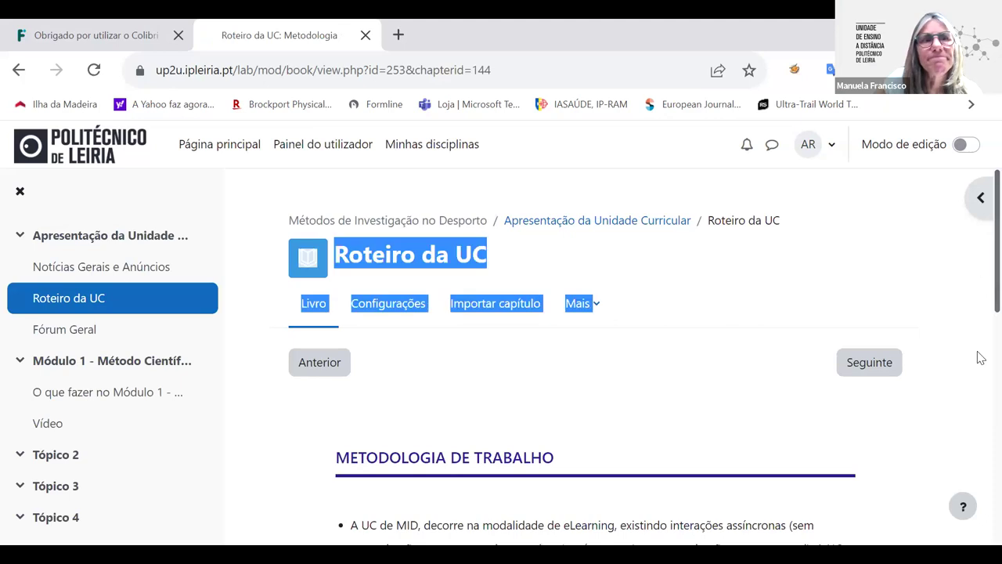
- In the Roteiro da UC book's Estrutura e datas da UC chapter, show the index and turn on editing mode
left_click(870, 362)
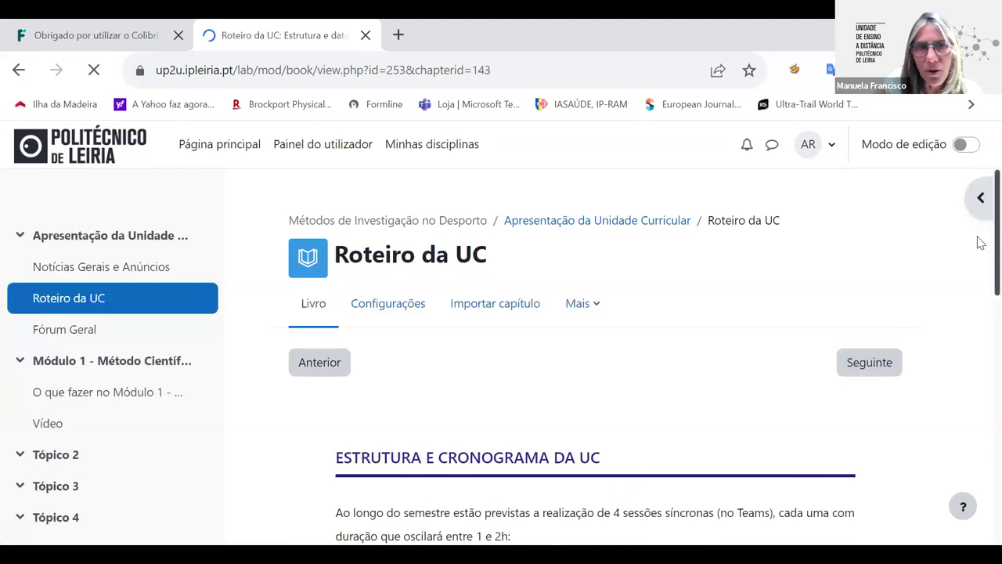
scroll(975, 353, "down", 8)
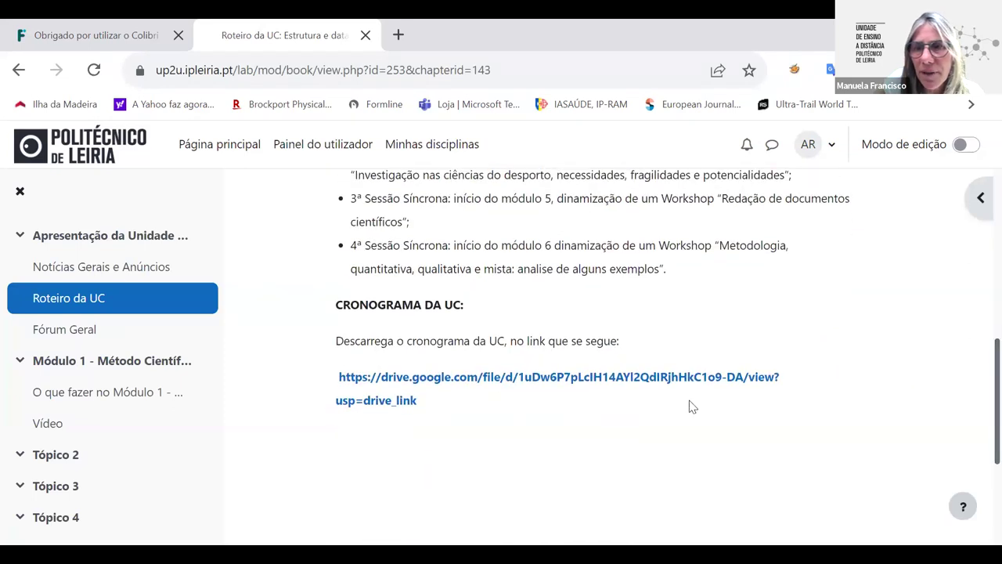
left_click(980, 198)
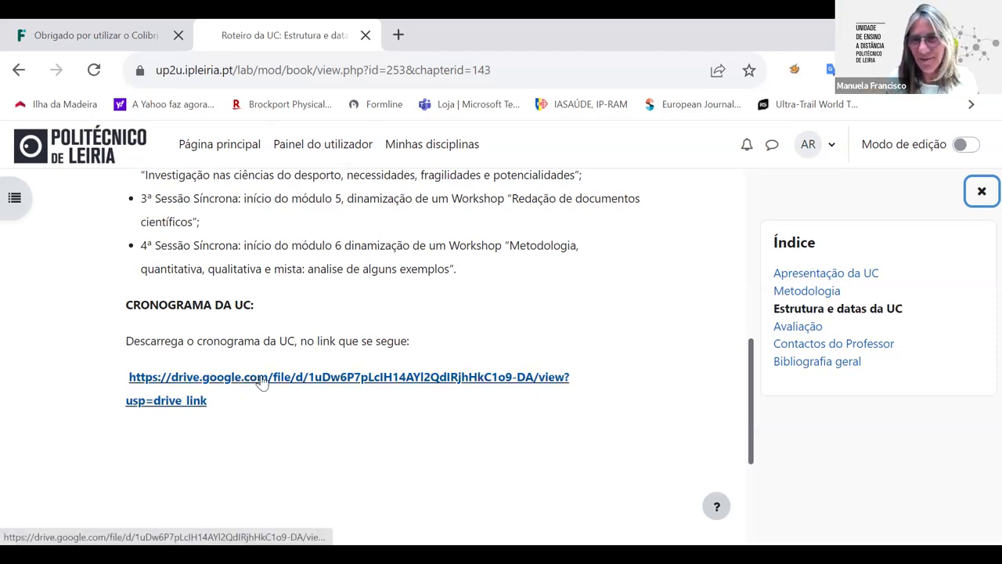
left_click_drag(753, 393, 819, 195)
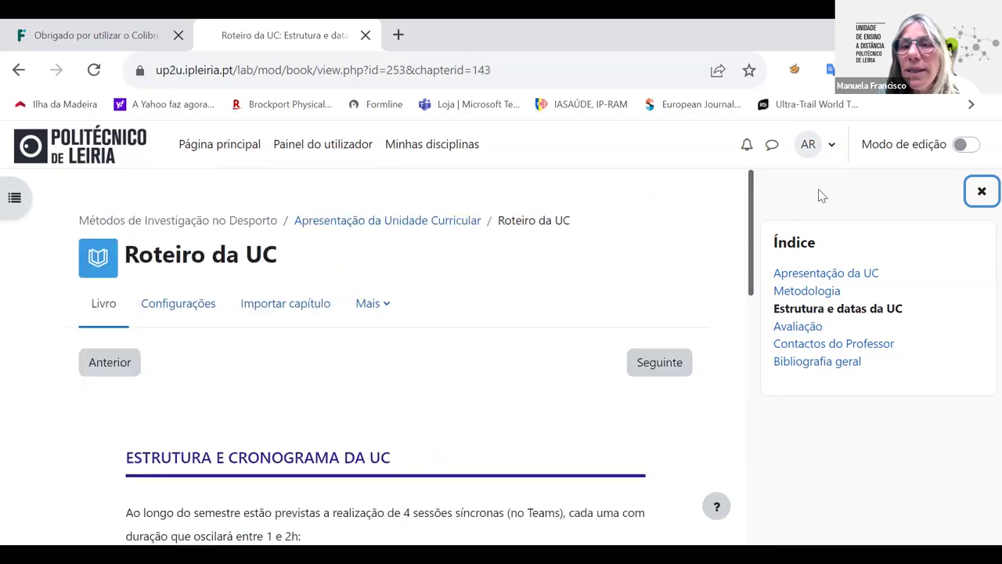
left_click(961, 144)
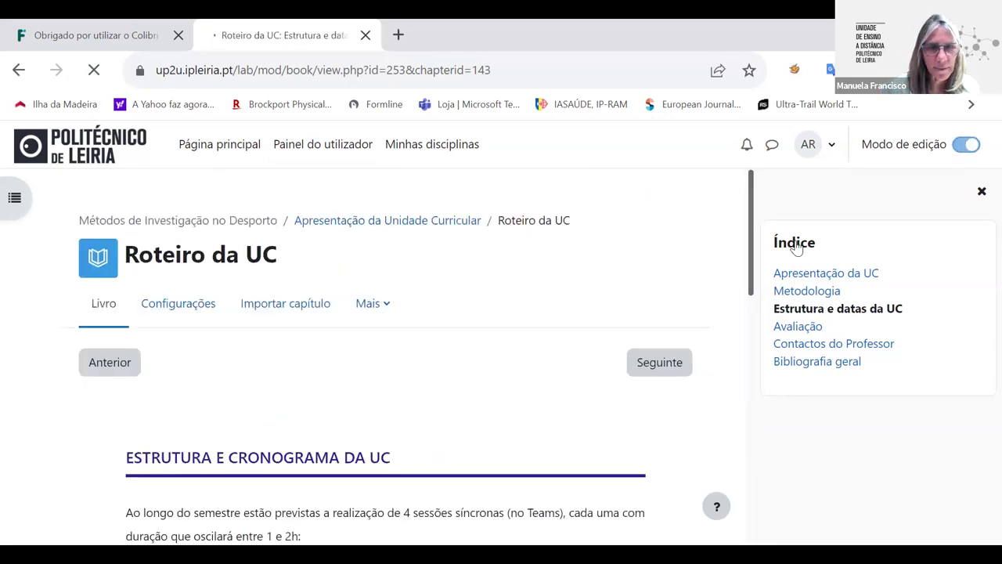
- View the Google Drive schedule linked under CRONOGRAMA DA UC in the same tab and return to the chapter
scroll(763, 391, "down", 8)
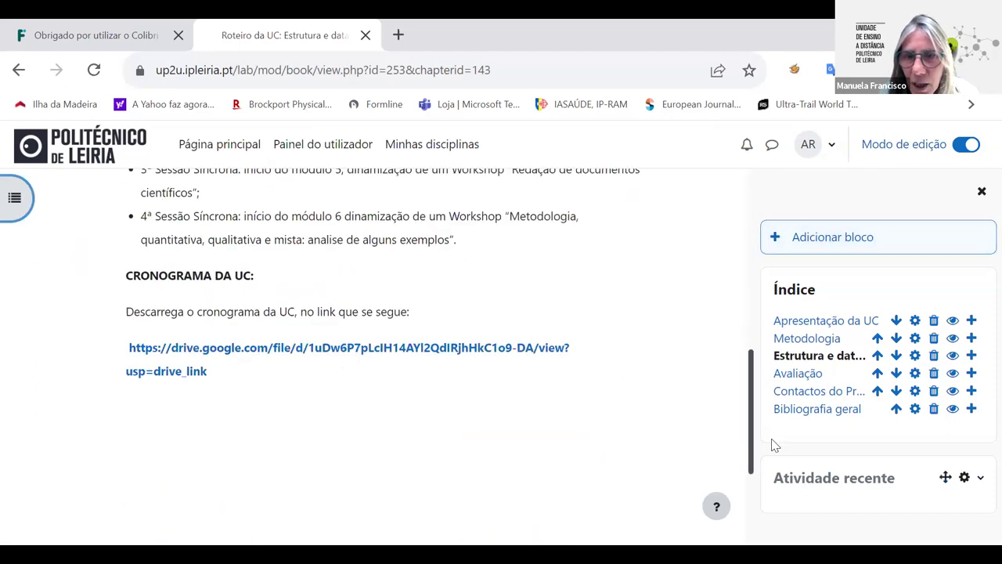
scroll(771, 445, "down", 1)
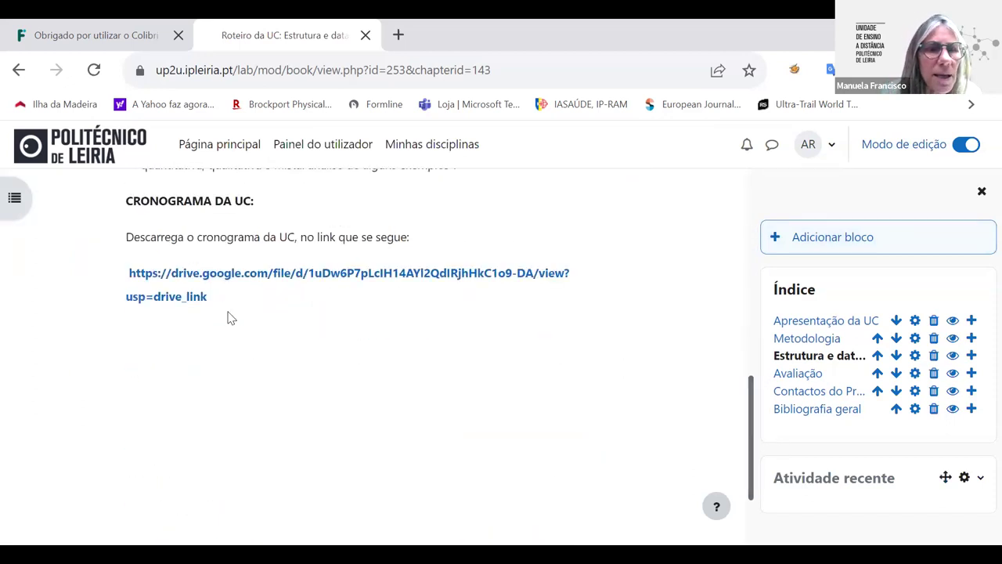
right_click(423, 247)
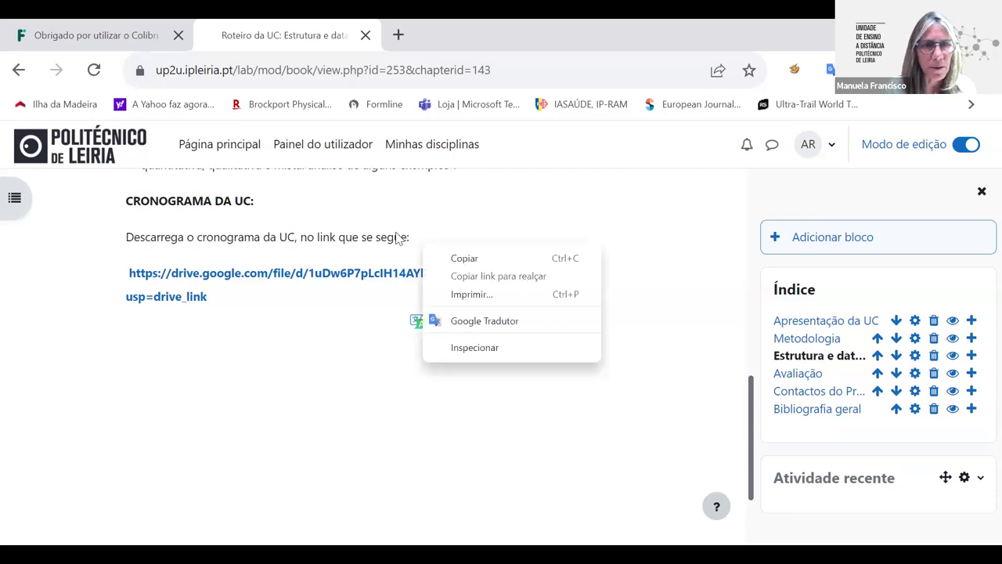
left_click(360, 278)
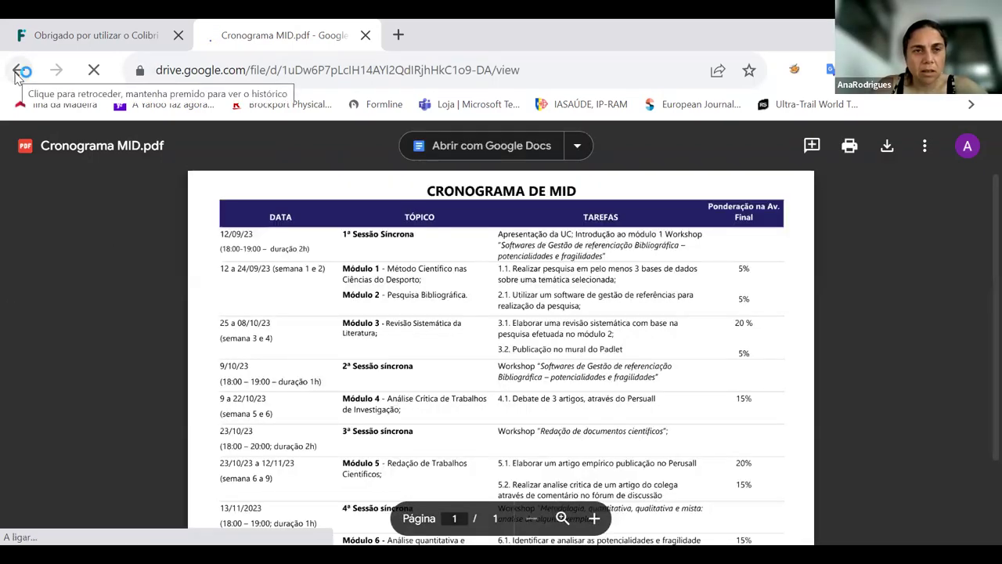
left_click(17, 72)
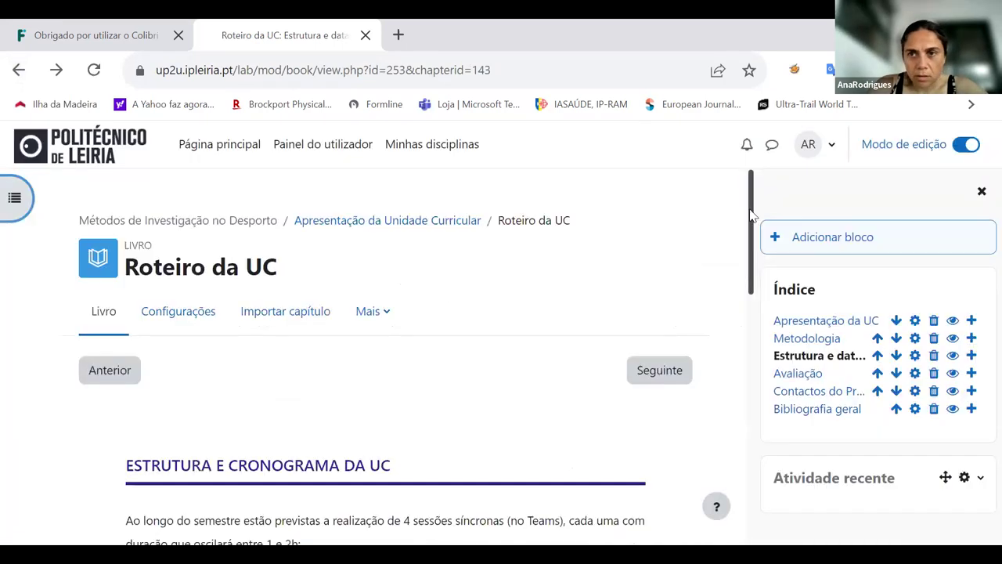
- Open the CRONOGRAMA DA UC link in a new browser tab and examine the full Cronograma MID.pdf schedule
scroll(458, 313, "down", 6)
left_click(465, 327)
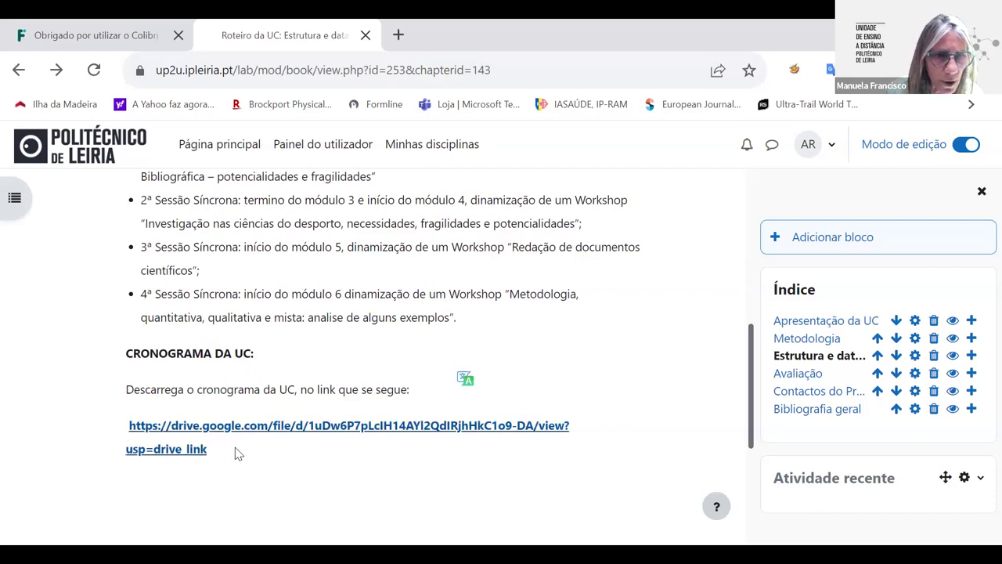
right_click(193, 429)
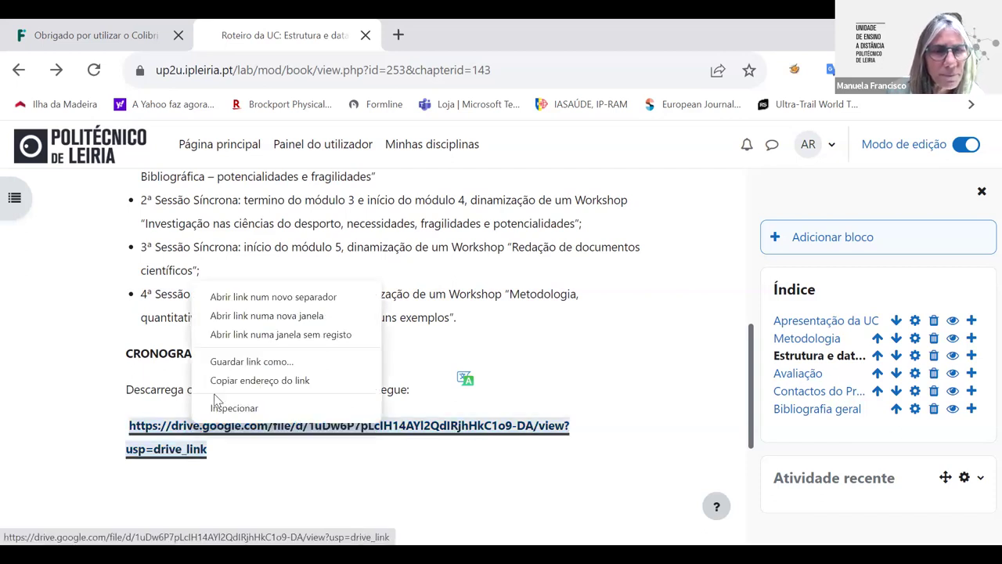
left_click(303, 298)
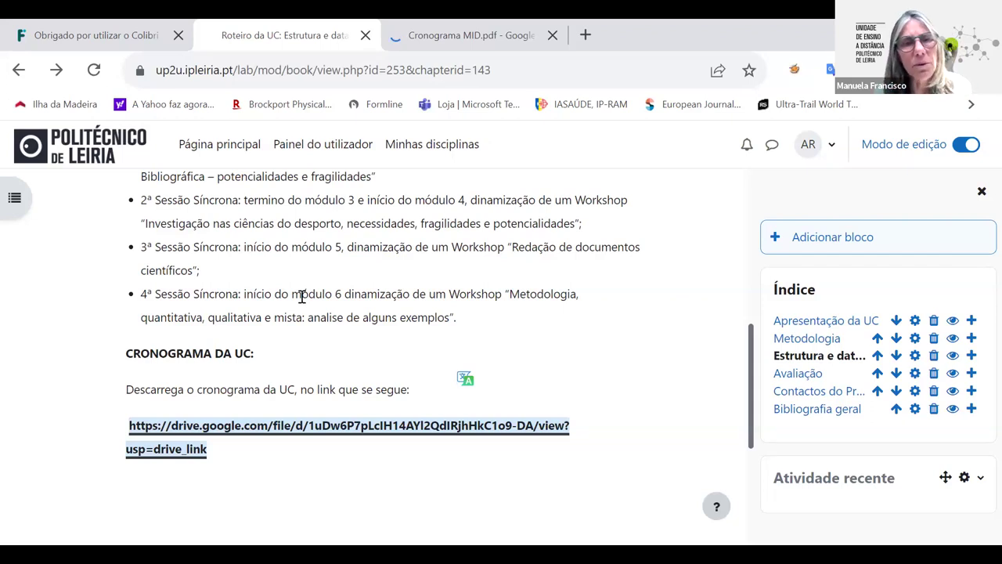
left_click(469, 36)
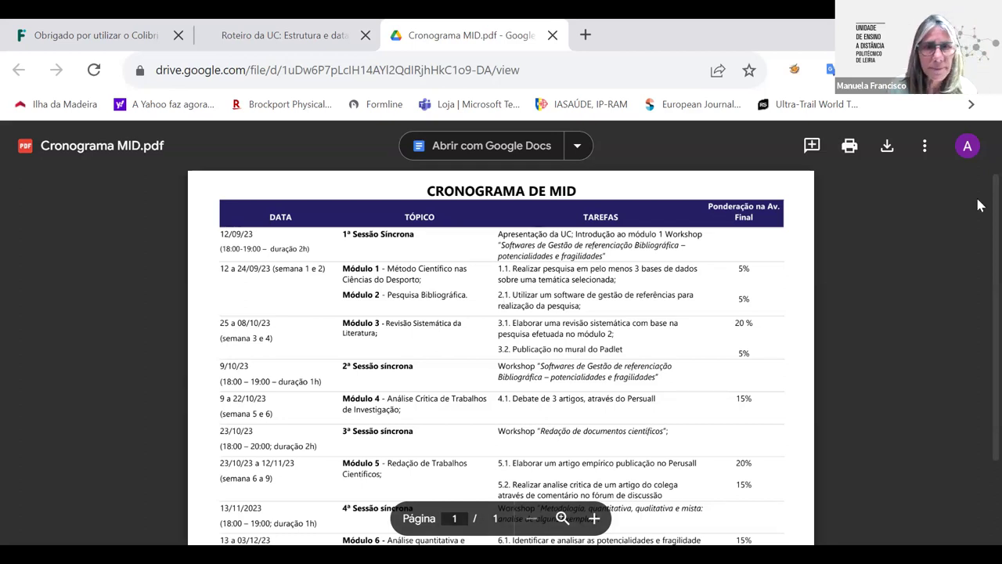
scroll(978, 360, "down", 3)
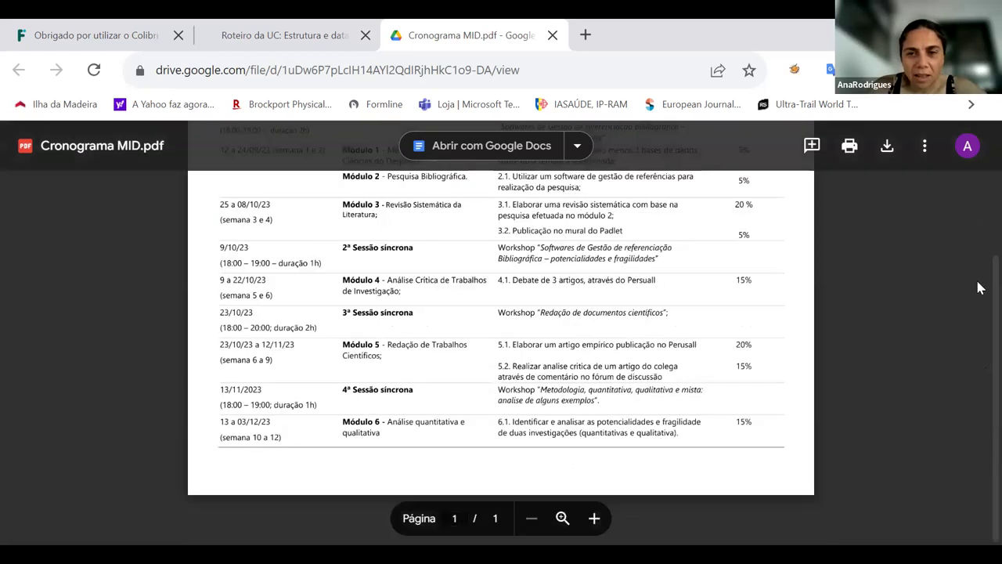
scroll(979, 271, "up", 3)
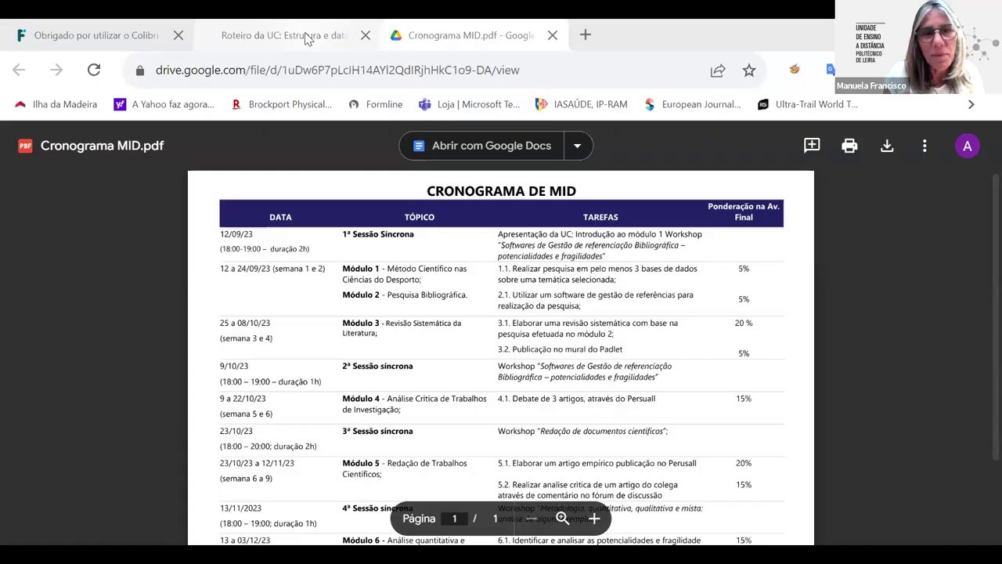
- Return to the Roteiro da UC book and open the Estrutura e datas da UC chapter for editing below the schedule link
key("ctrl+shift+Tab")
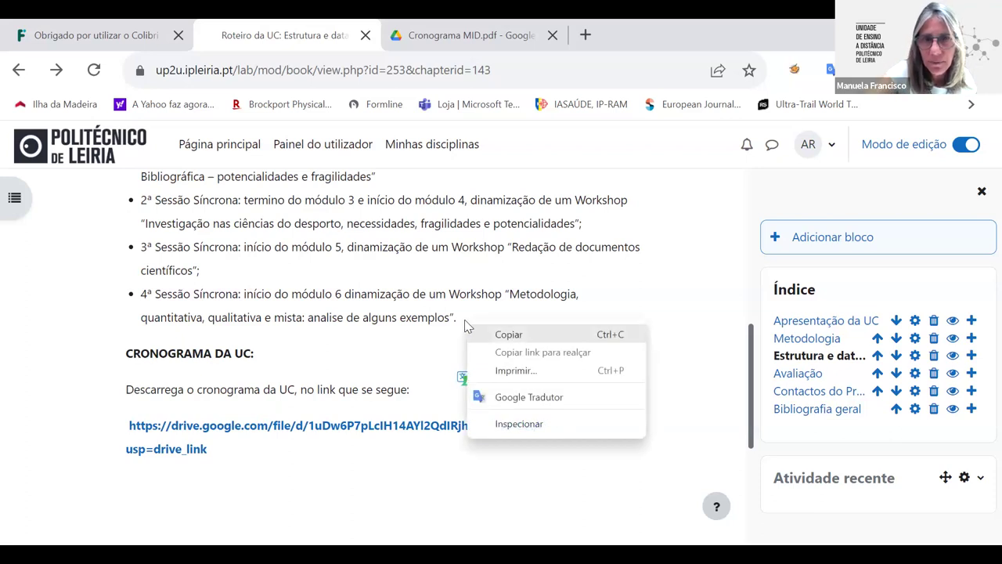
left_click(465, 325)
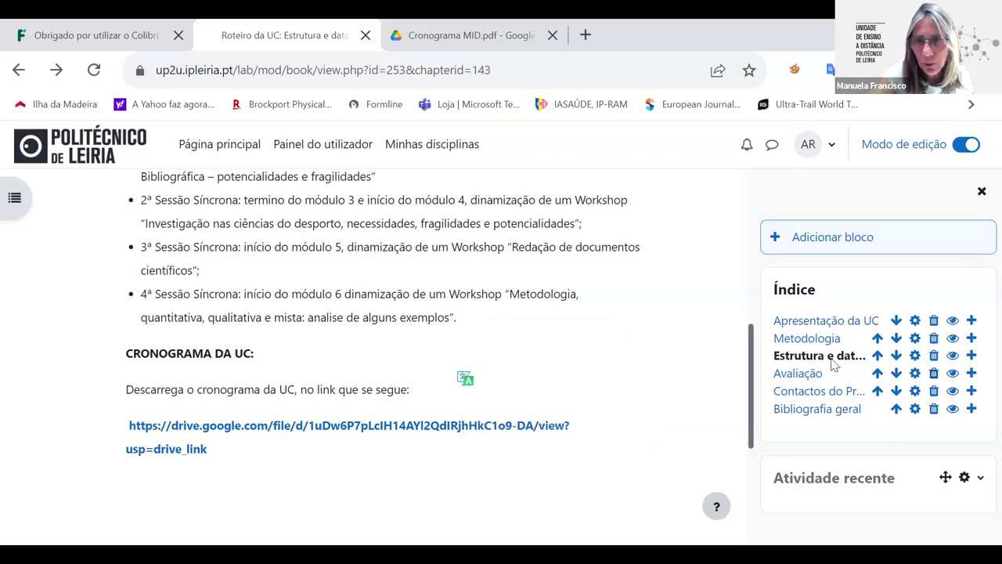
left_click(915, 356)
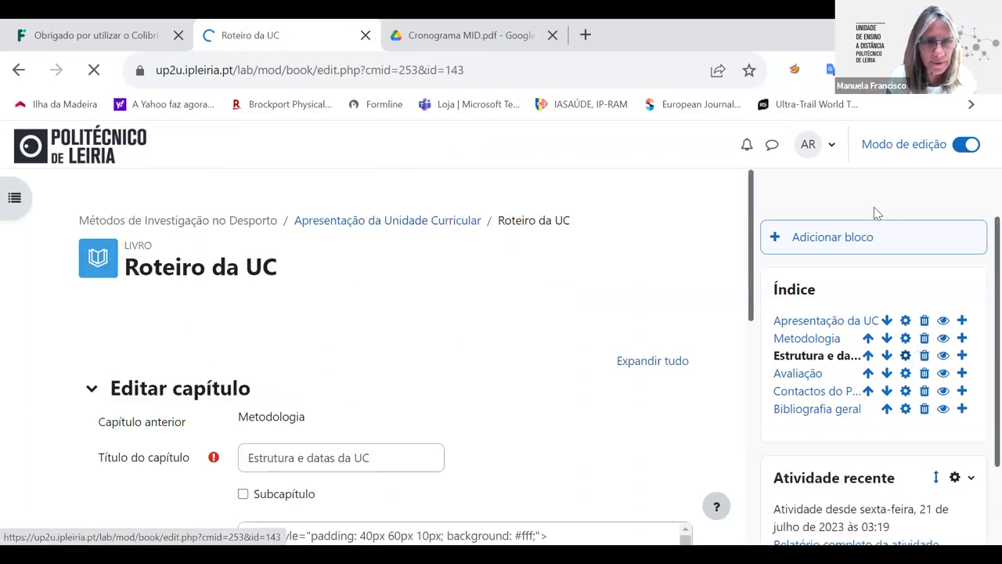
left_click_drag(749, 249, 748, 460)
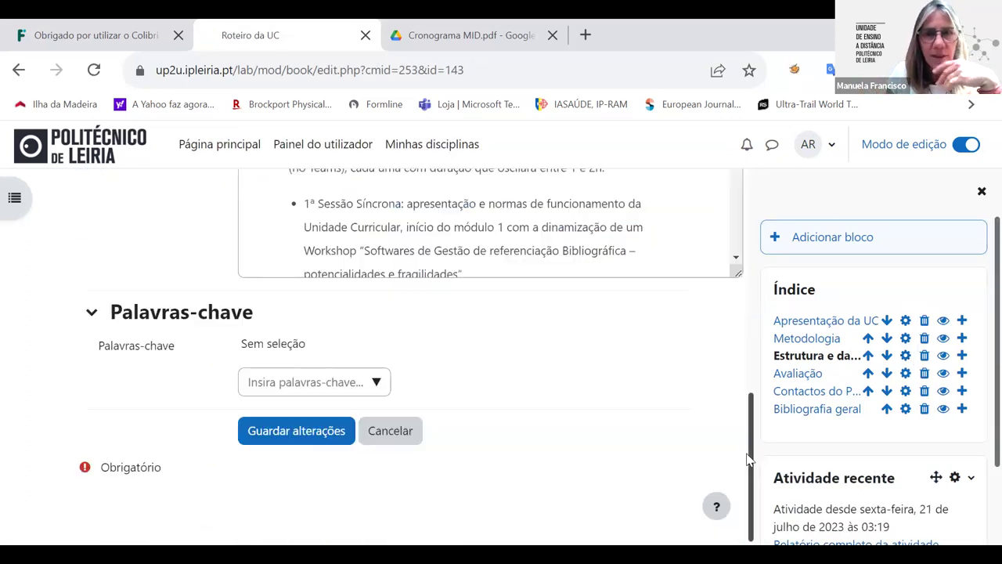
left_click(728, 263)
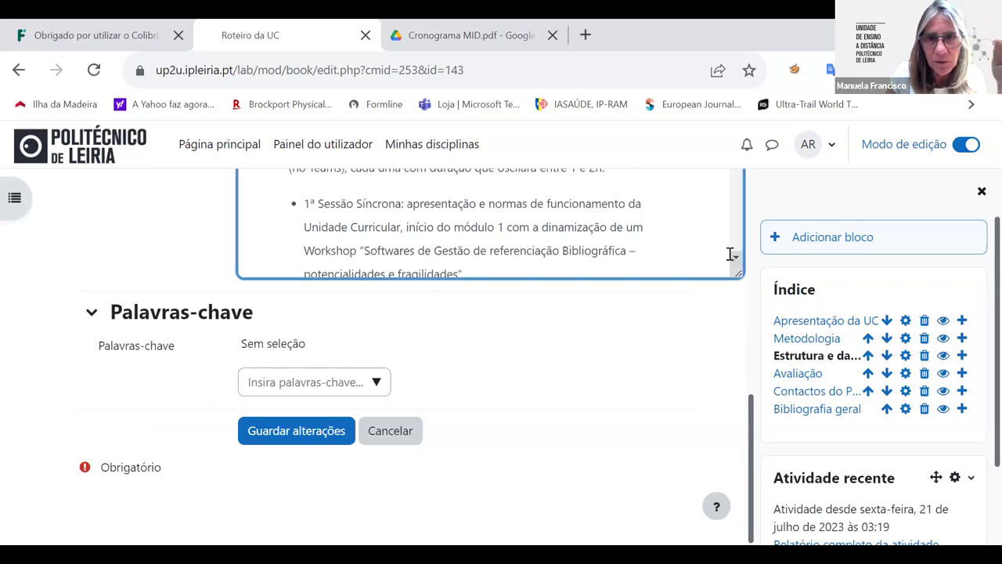
scroll(734, 264, "down", 10)
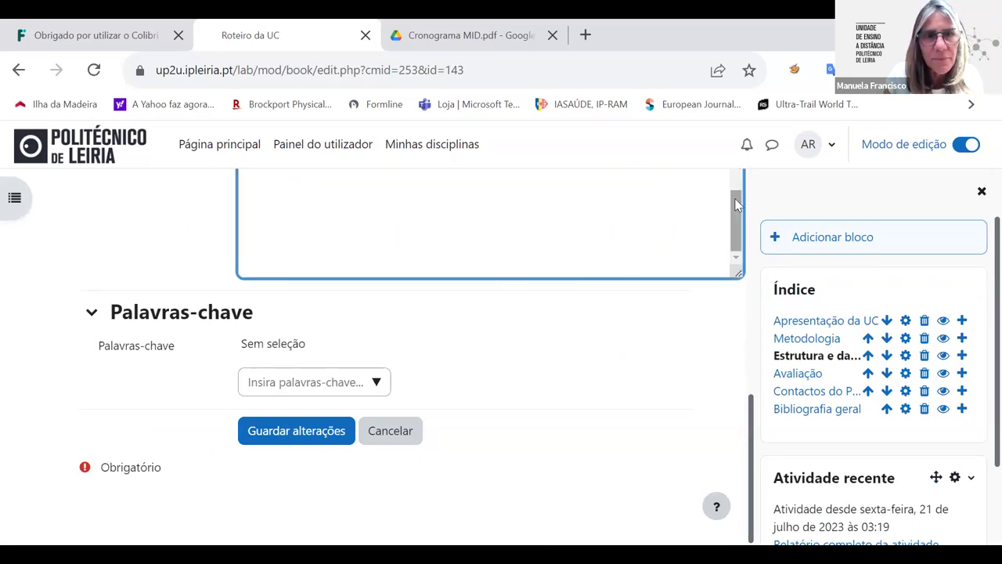
left_click_drag(736, 208, 636, 176)
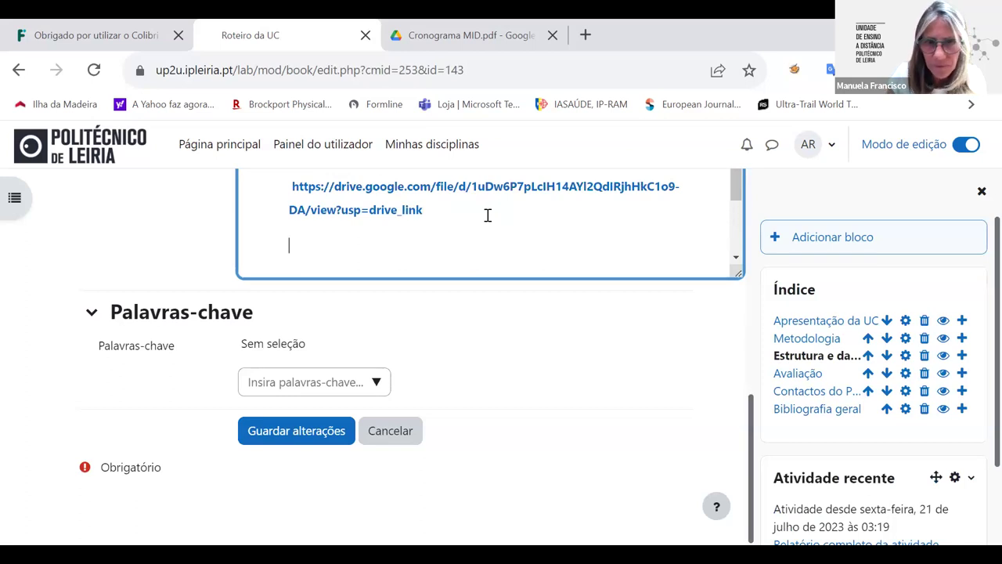
- Insert the CRONOGRAMA DE MID heading and schedule table below the Google Drive link and save the chapter
key("Return")
type("CRONOGRAMA DE MID")
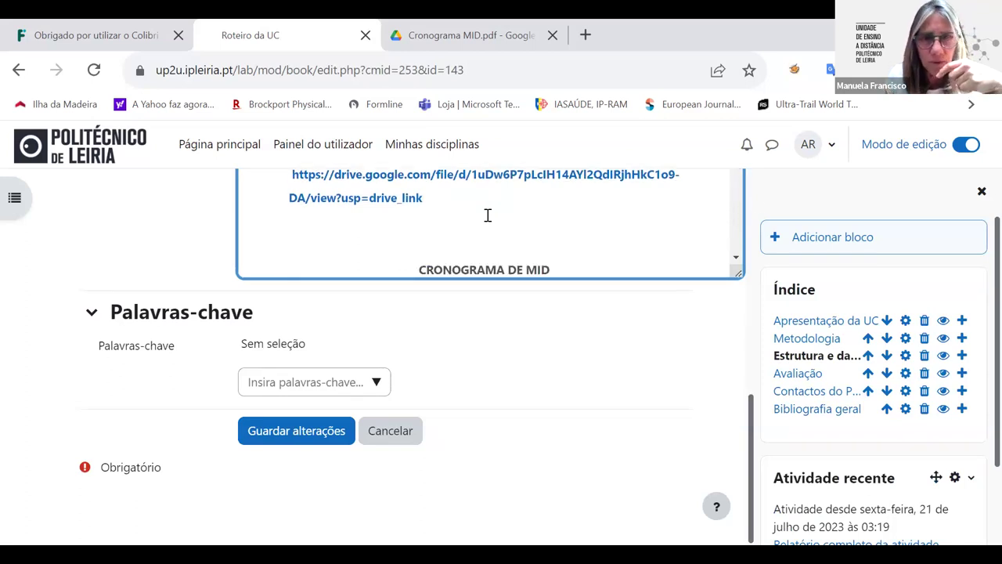
left_click(734, 261)
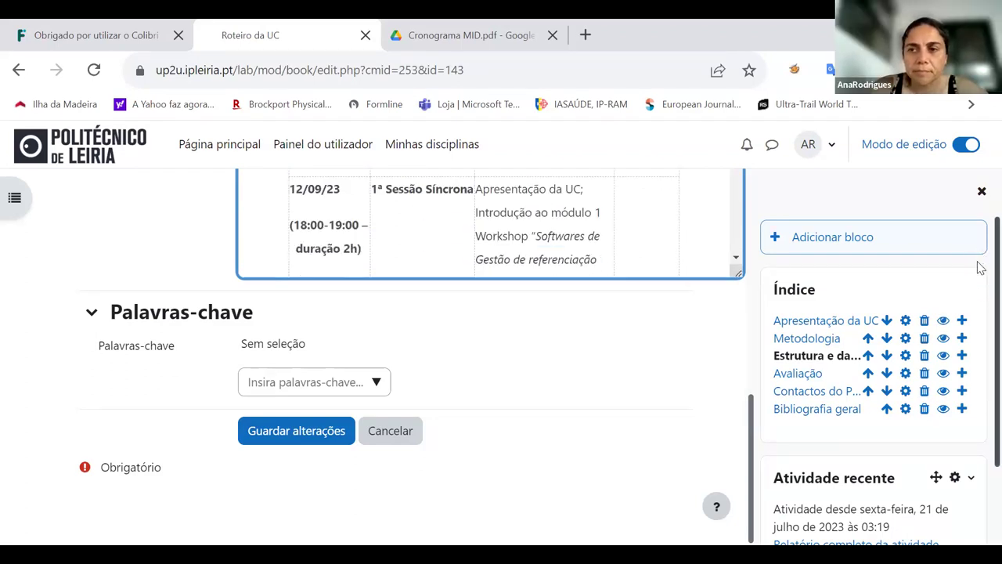
left_click(982, 232)
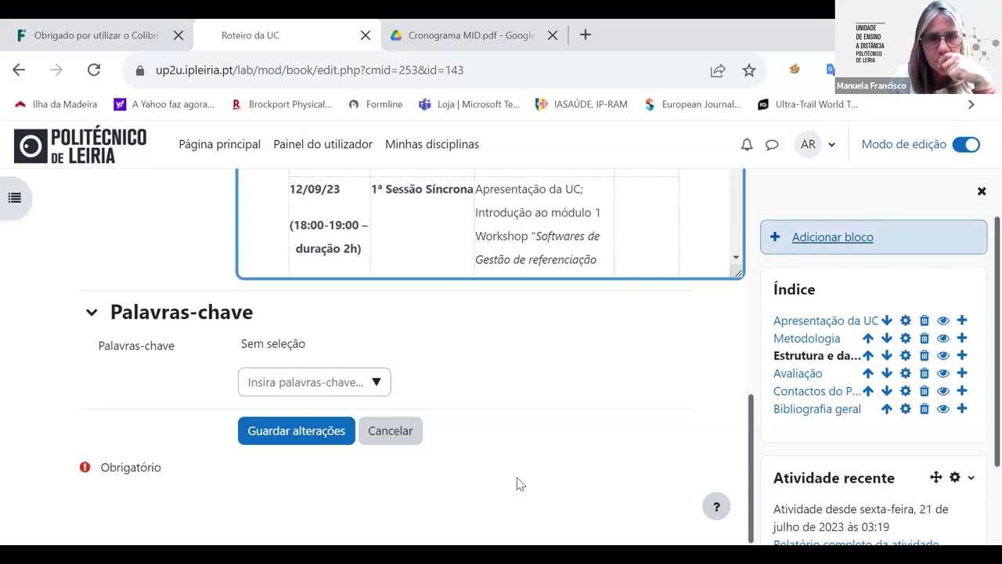
left_click(281, 438)
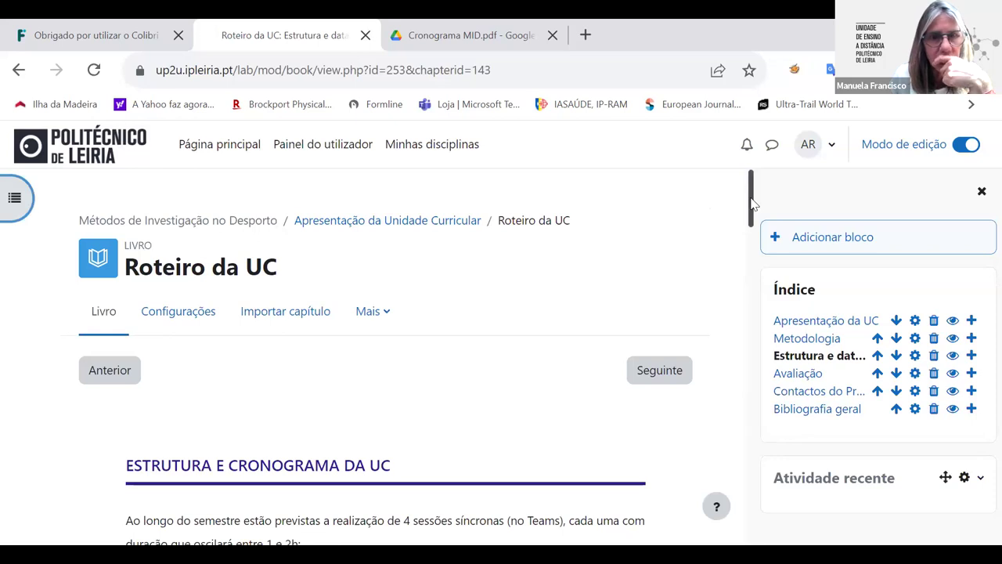
- Review the embedded CRONOGRAMA DE MID table and reopen the Estrutura e datas da UC chapter for editing
left_click_drag(756, 213, 781, 325)
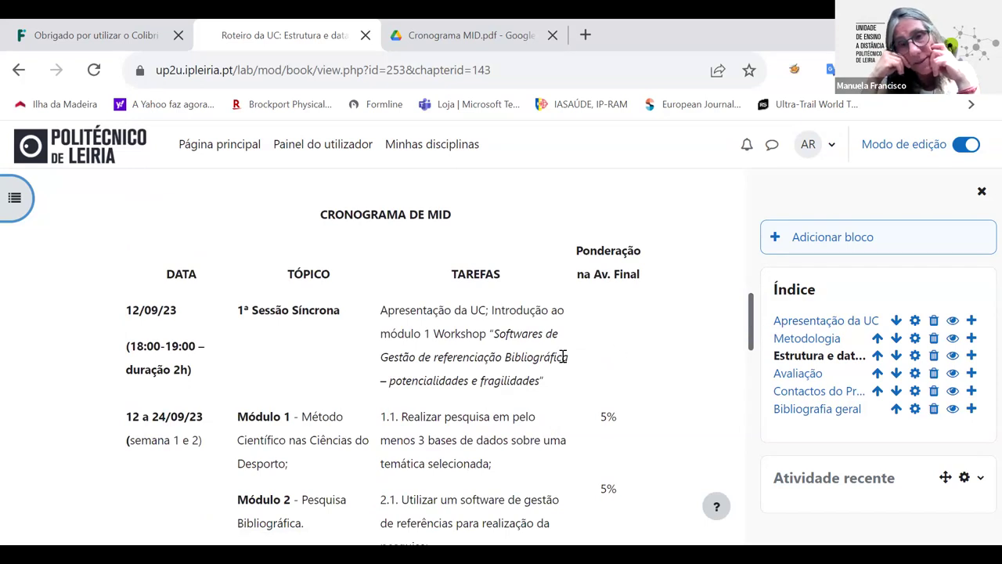
left_click(914, 356)
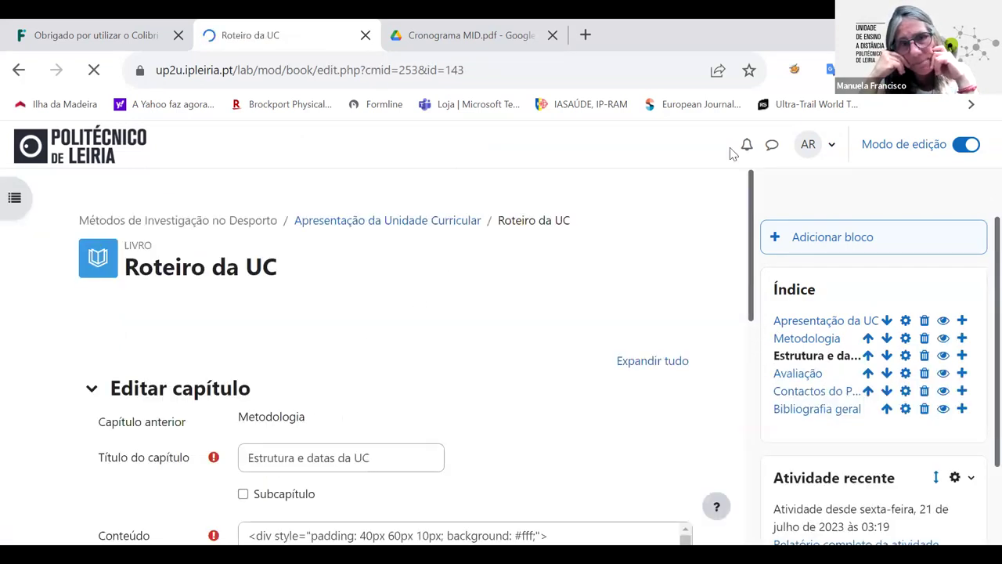
scroll(756, 264, "down", 2)
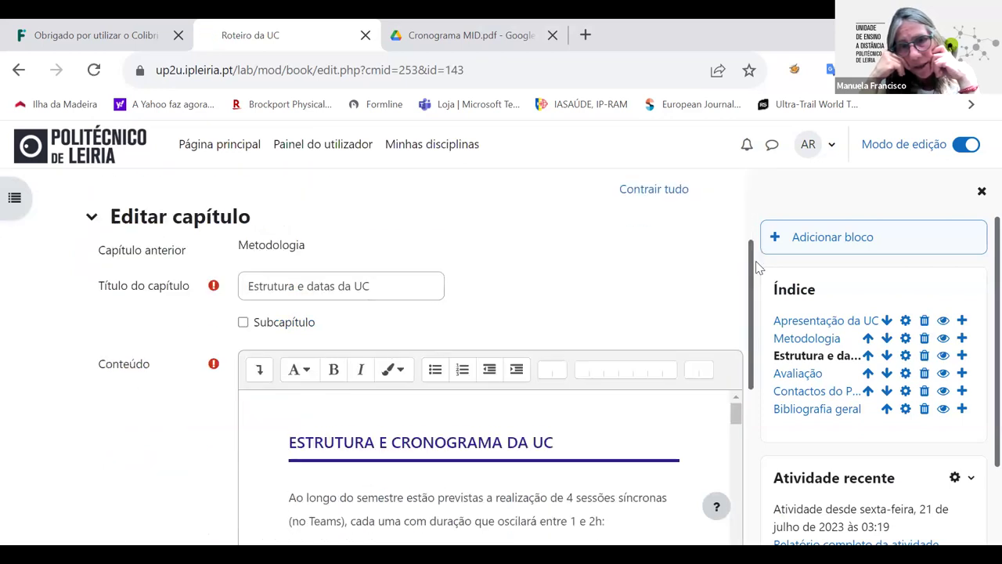
- View the editor's table creation options without creating a table, and inspect the end of the schedule table in the chapter content
left_click(261, 370)
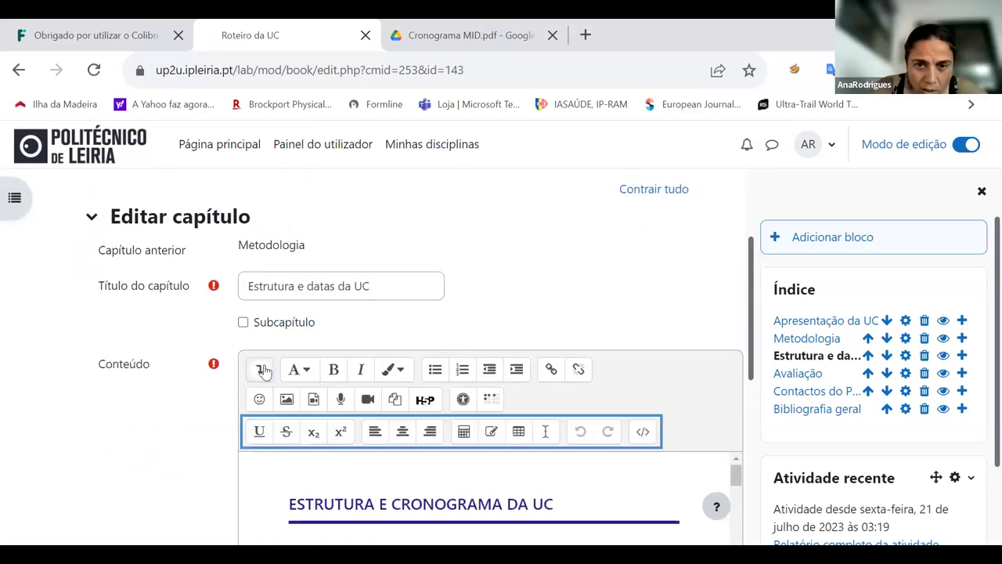
left_click(518, 432)
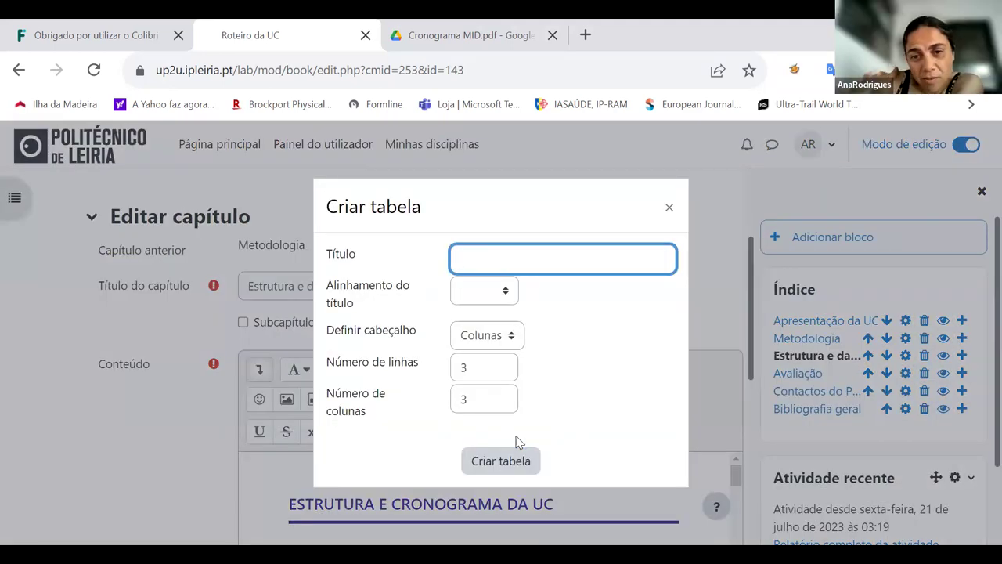
left_click(670, 208)
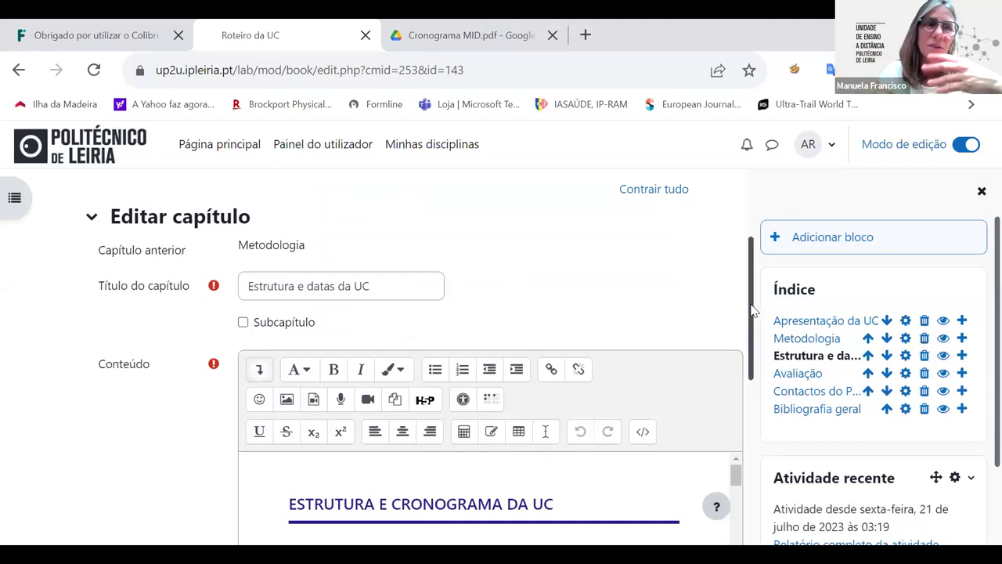
left_click_drag(747, 309, 765, 420)
left_click_drag(737, 174, 783, 341)
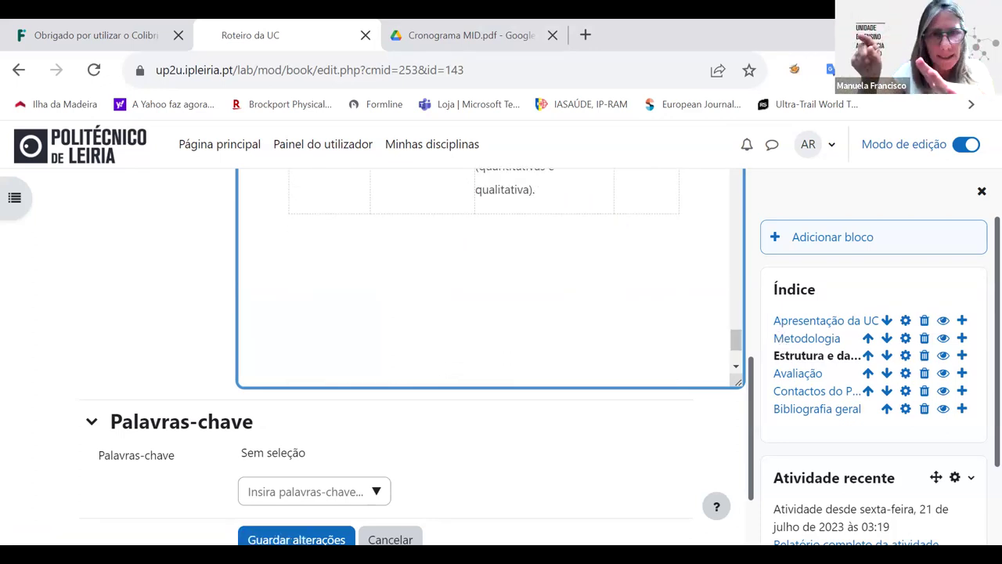